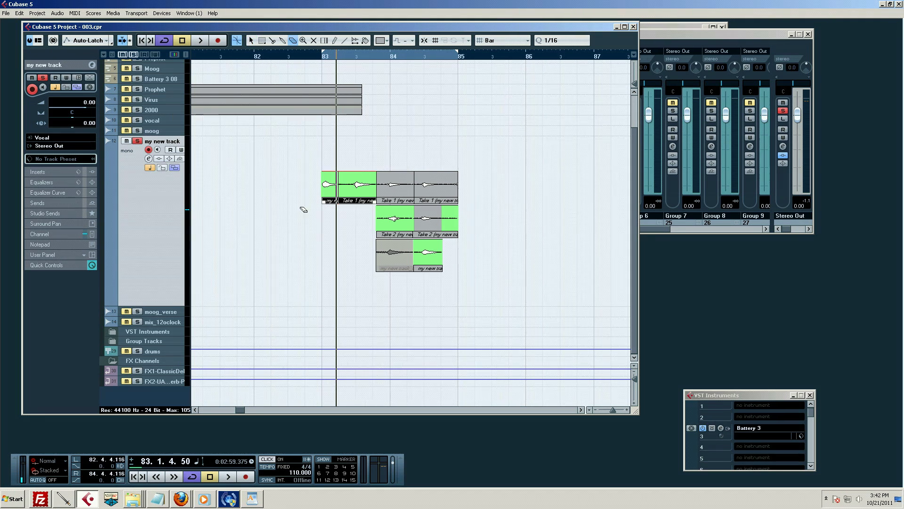
# Erase all take events on 'my new track' and return the cursor to the project start.
pyautogui.moveTo(297, 190); pyautogui.dragTo(442, 266)
pyautogui.press('1')
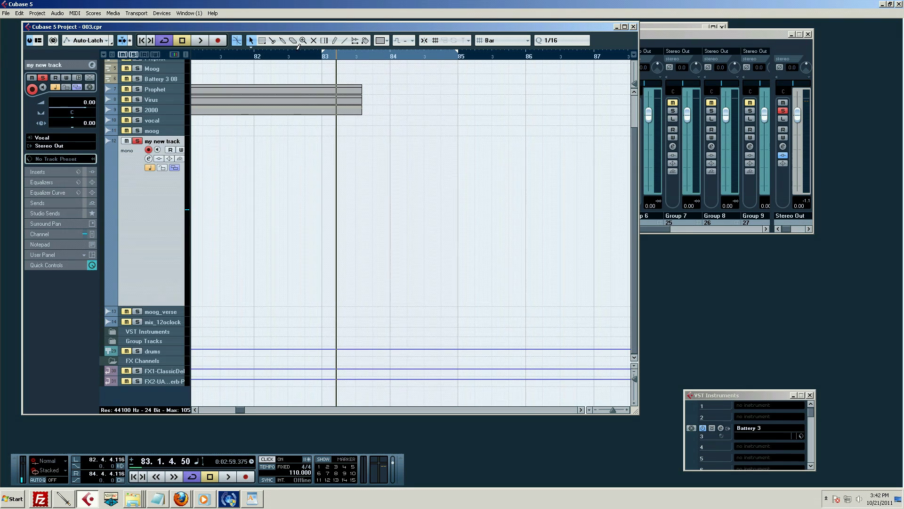
pyautogui.press('Home')
# Remove 'my new track' from the project.
pyautogui.press('g')
pyautogui.press('g')
pyautogui.press('g')
pyautogui.press('g')
pyautogui.press('g')
pyautogui.press('g')
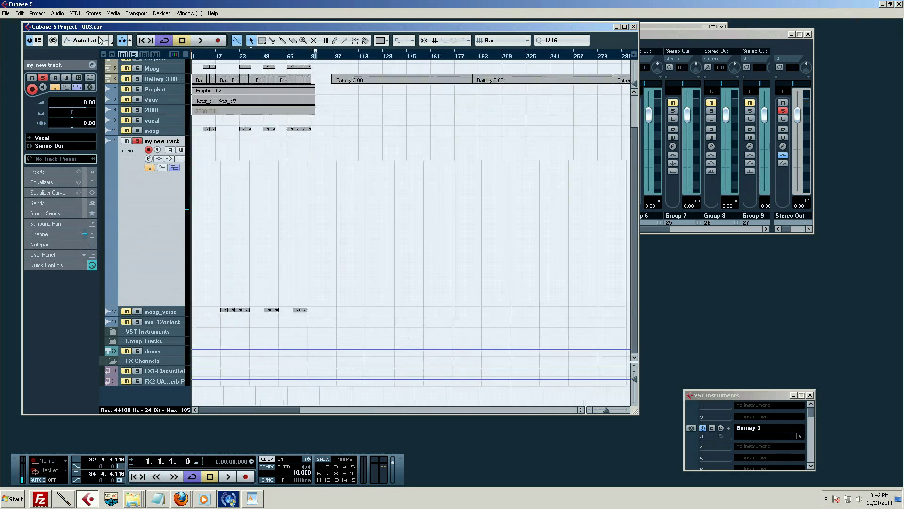
pyautogui.press('h')
pyautogui.rightClick(139, 198)
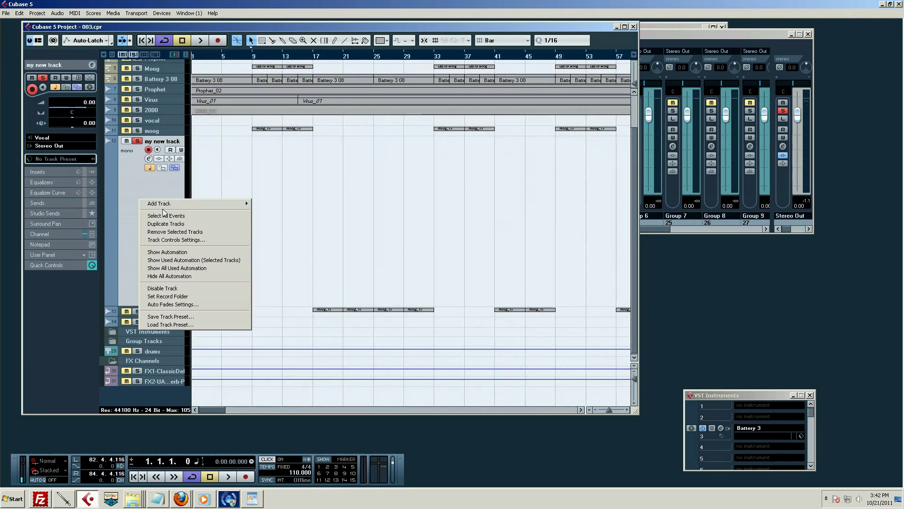
pyautogui.click(174, 232)
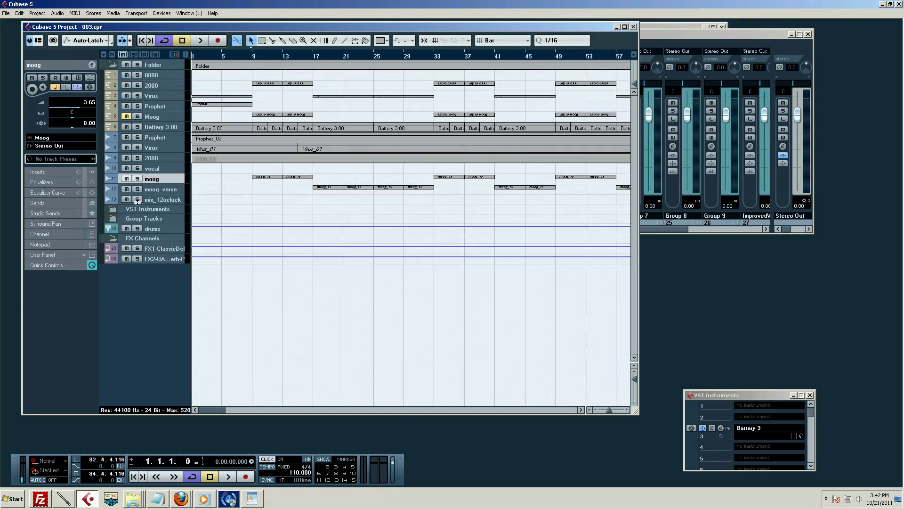
# Enlarge moog_verse, moog and Virus to show waveforms, with a cycle range ending at bar 81.
pyautogui.moveTo(162, 194); pyautogui.dragTo(163, 232)
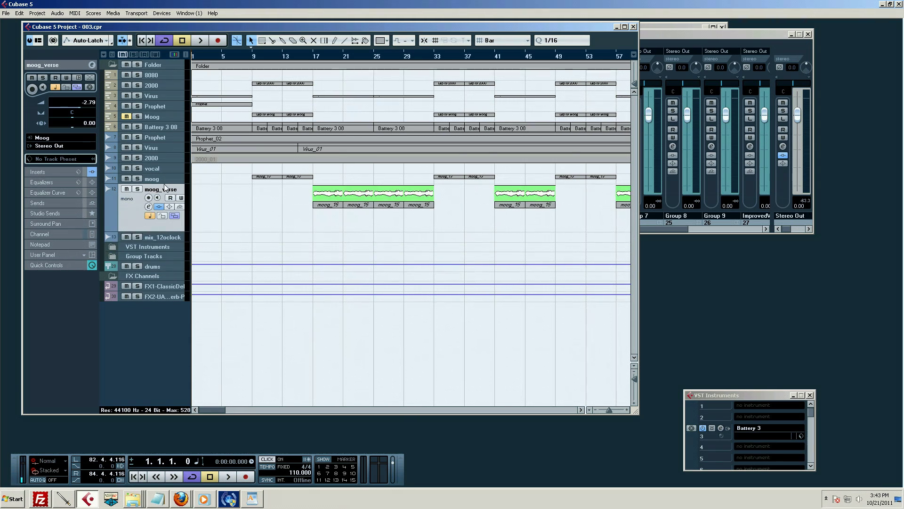
pyautogui.moveTo(164, 183); pyautogui.dragTo(164, 249)
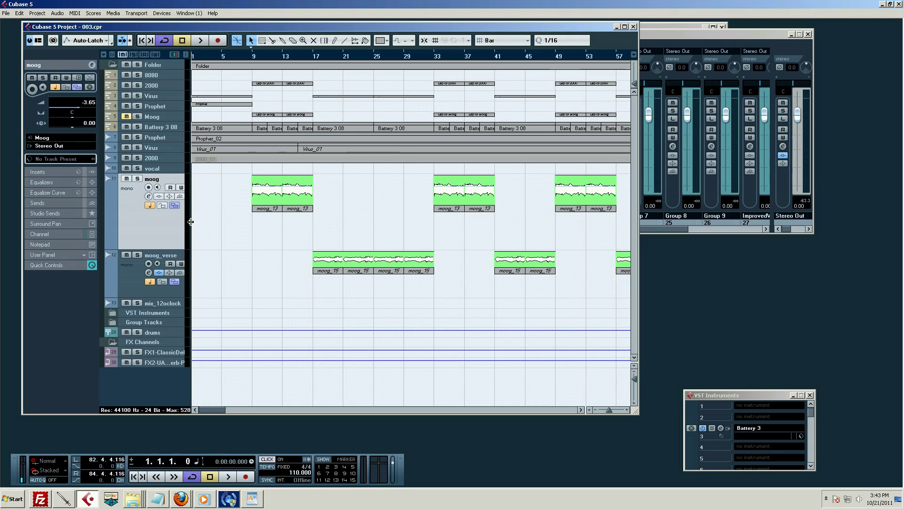
pyautogui.moveTo(229, 57); pyautogui.dragTo(356, 71)
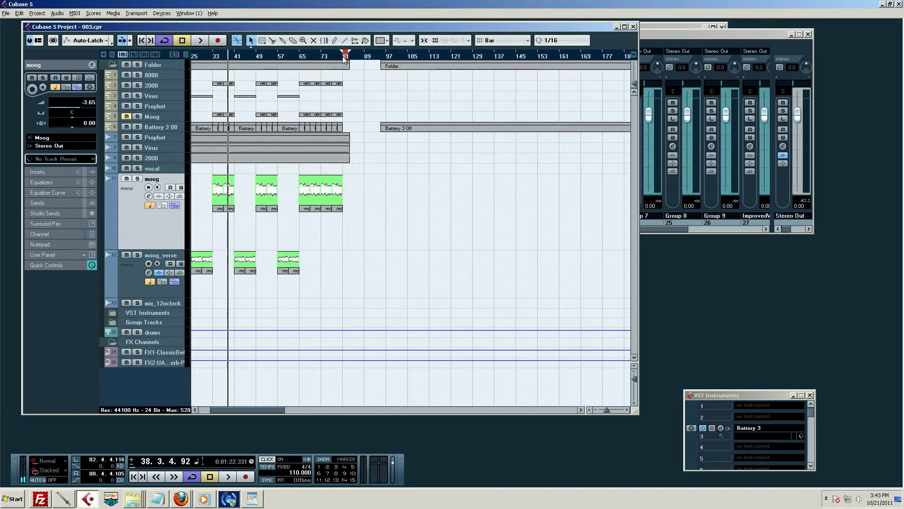
pyautogui.moveTo(341, 55); pyautogui.dragTo(168, 65)
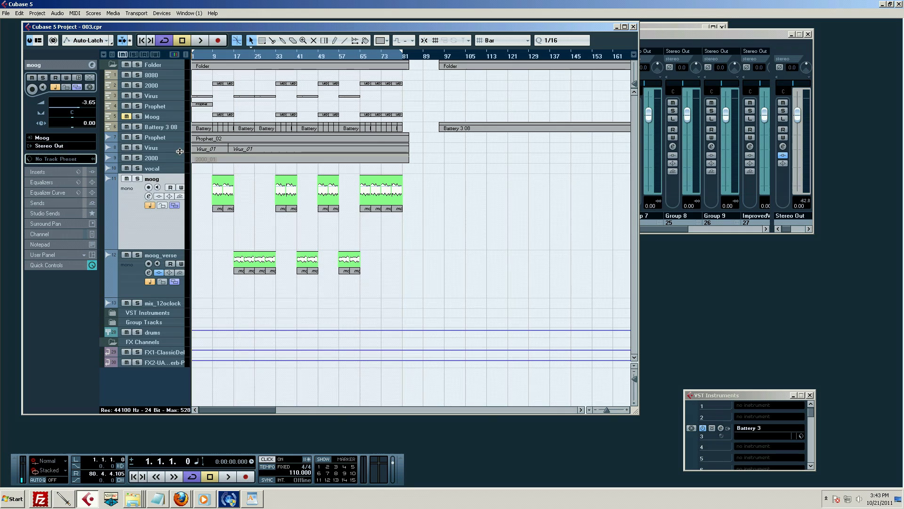
pyautogui.moveTo(179, 151); pyautogui.dragTo(200, 202)
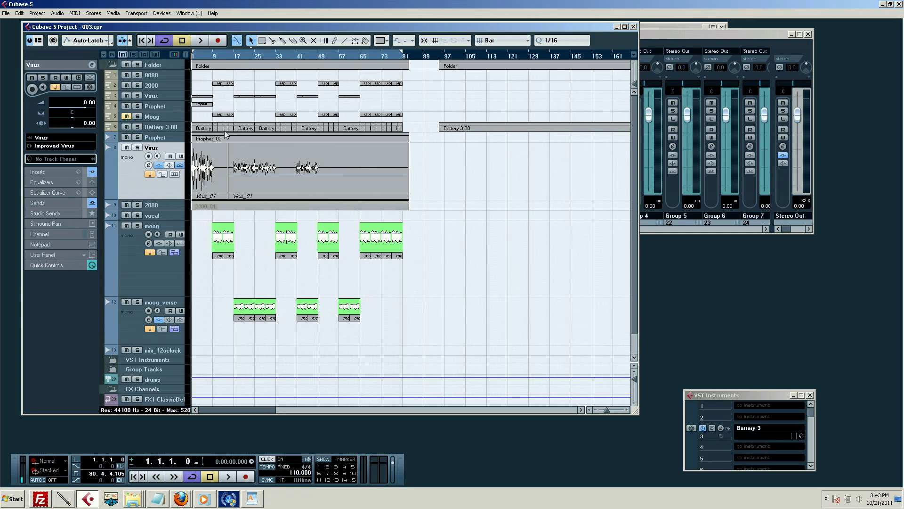
# Solo the Virus track and move the cycle end to just before bar 33.
pyautogui.press('g')
pyautogui.press('g')
pyautogui.press('g')
pyautogui.press('g')
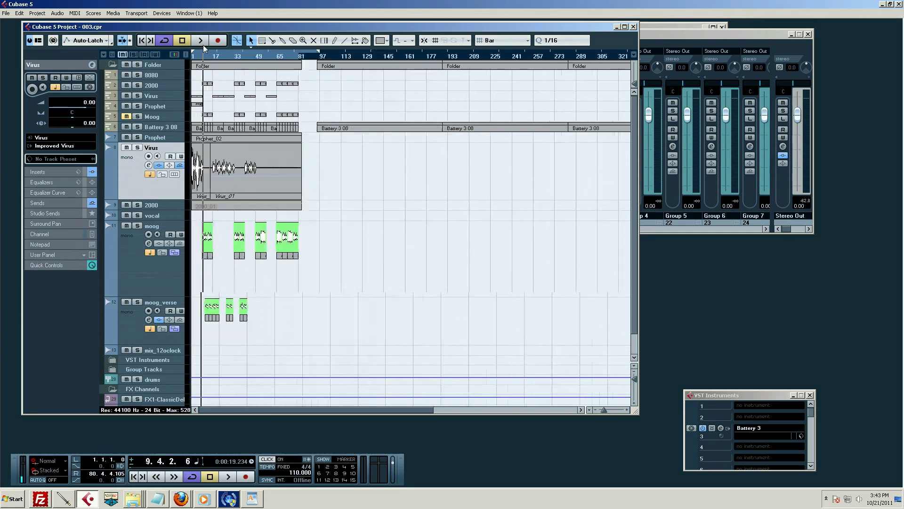
pyautogui.press('h')
pyautogui.press('h')
pyautogui.press('h')
pyautogui.press('h')
pyautogui.press('h')
pyautogui.press('h')
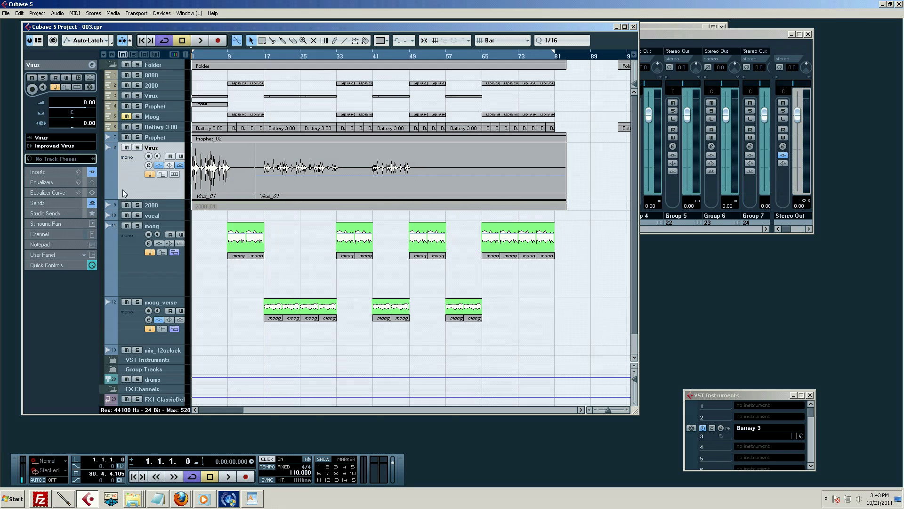
pyautogui.click(138, 147)
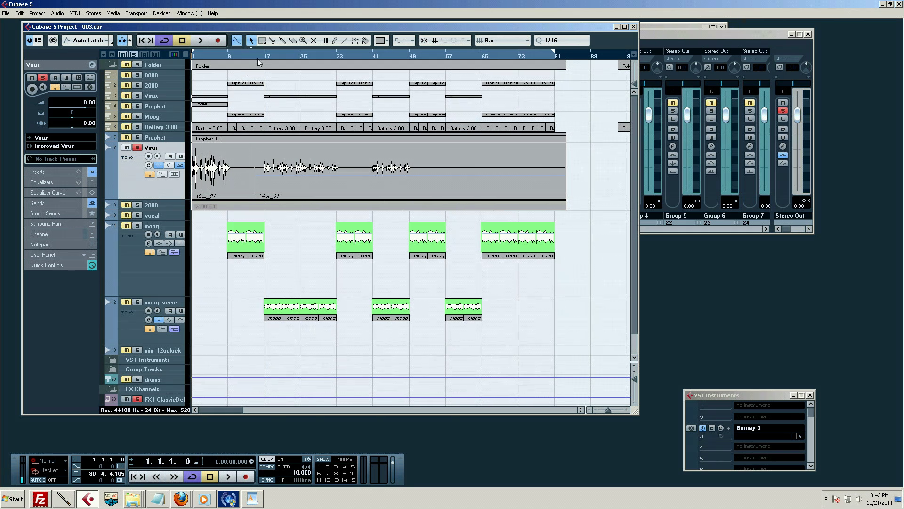
pyautogui.moveTo(260, 56); pyautogui.dragTo(263, 70)
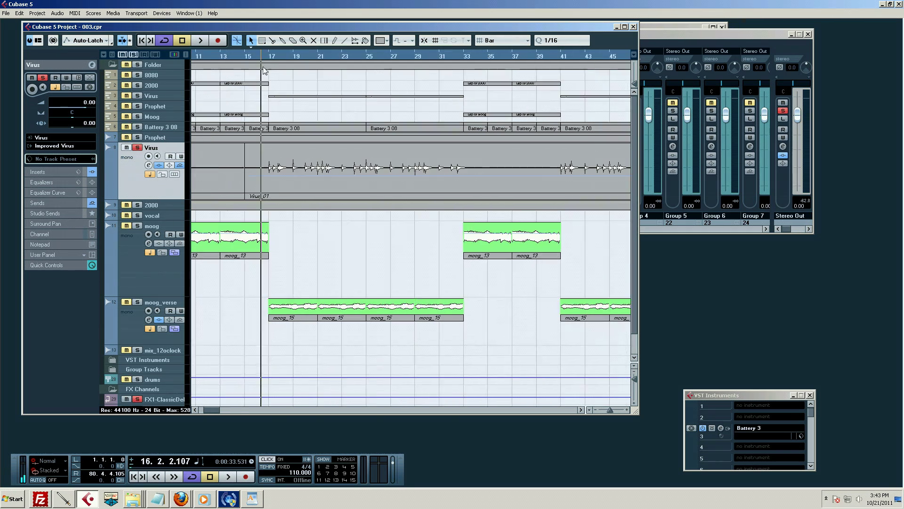
pyautogui.keyDown('alt'); pyautogui.click(464, 61); pyautogui.keyUp('alt')
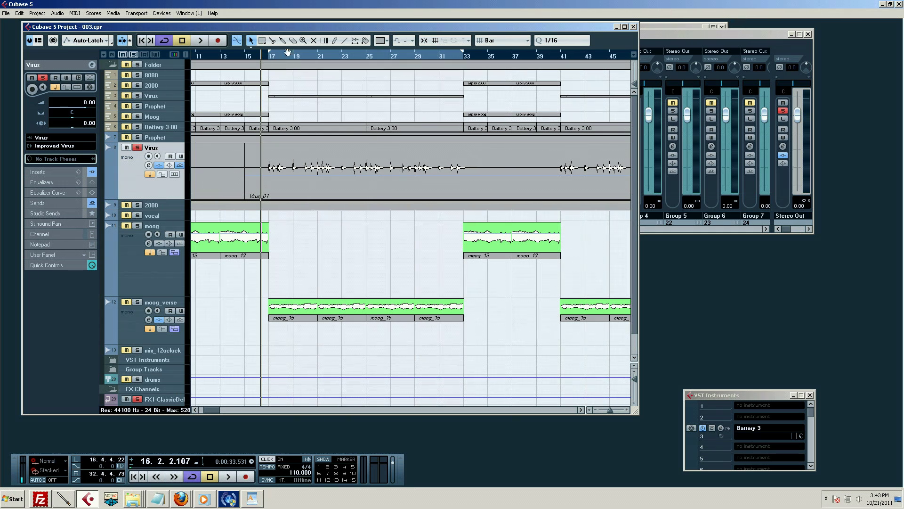
# Toggle Snap to Zero Crossing, scrub the Virus audio around bar 17, and return there.
pyautogui.press('j')
pyautogui.press('h')
pyautogui.press('h')
pyautogui.press('h')
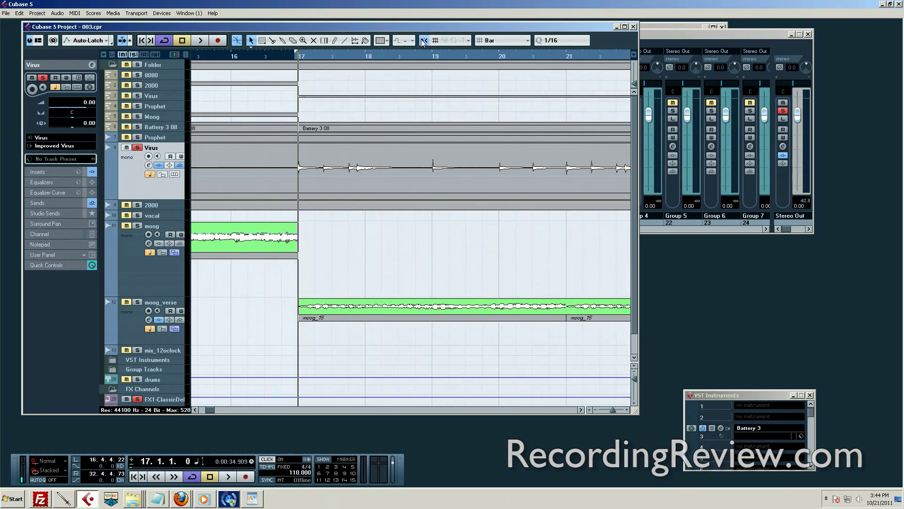
pyautogui.click(282, 56)
pyautogui.moveTo(281, 57)
pyautogui.mouseDown()
pyautogui.moveTo(272, 56)
pyautogui.moveTo(286, 56)
pyautogui.mouseUp()
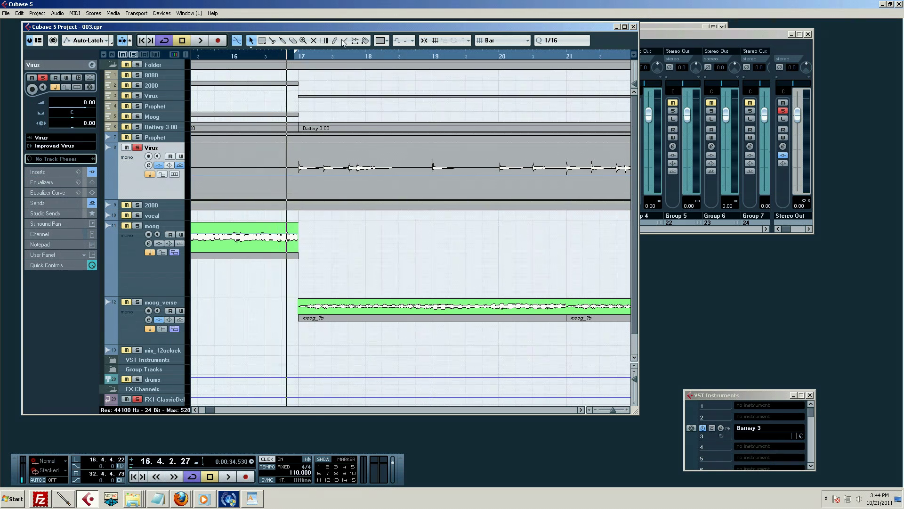
pyautogui.hotkey('alt', 'j')
pyautogui.click(304, 58)
pyautogui.press('g')
pyautogui.press('g')
pyautogui.press('g')
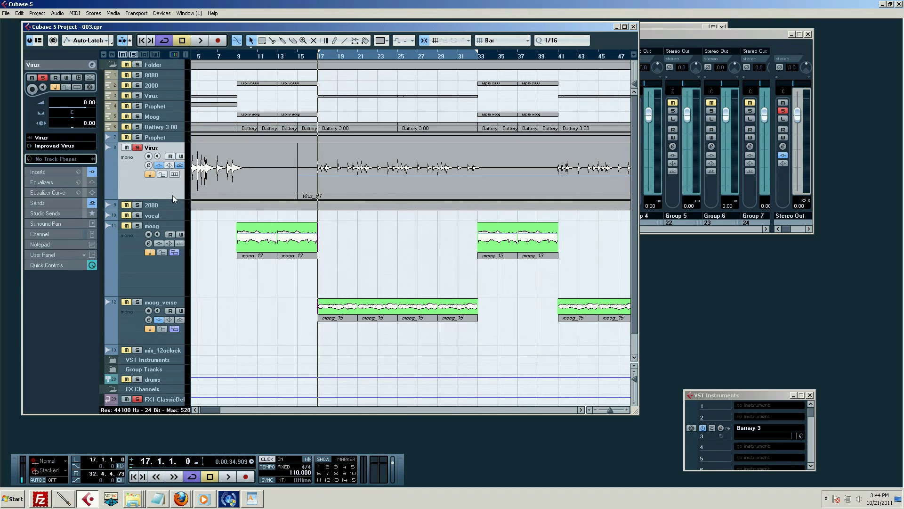
# Make the Virus track taller and turn the metronome click off.
pyautogui.moveTo(173, 199); pyautogui.dragTo(173, 246)
pyautogui.press('space')
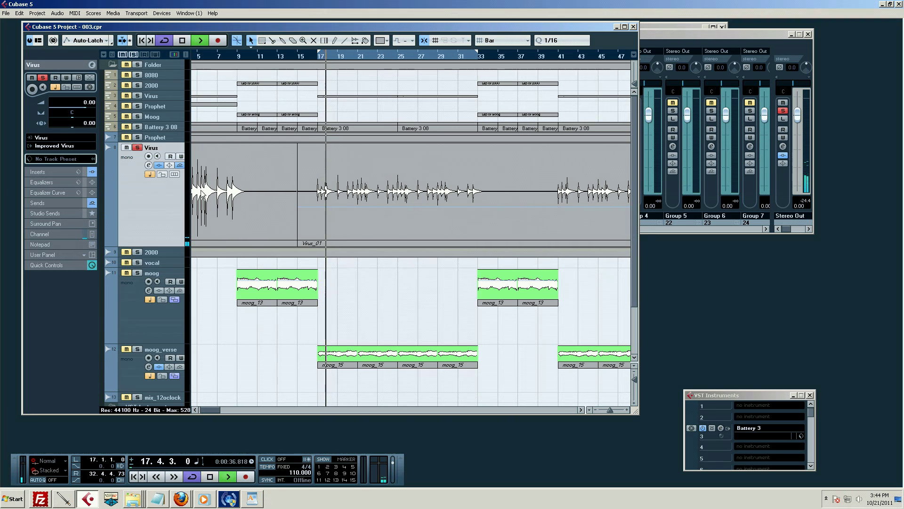
pyautogui.press('c')
pyautogui.press('space')
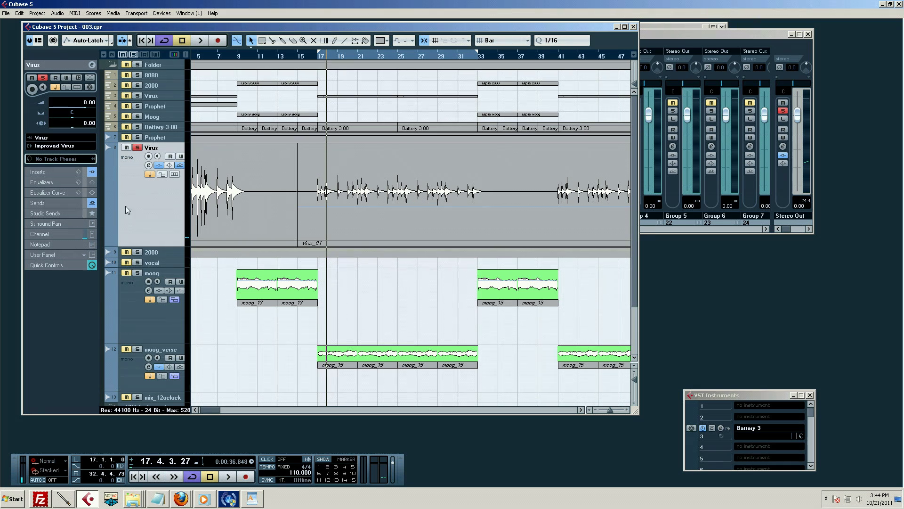
# Show the Virus track's Volume automation lane from the track list menu.
pyautogui.rightClick(147, 196)
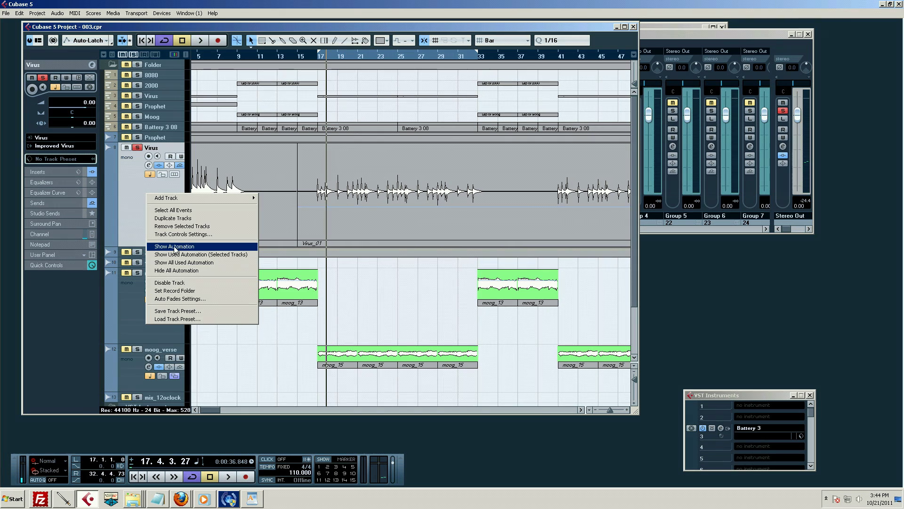
pyautogui.click(137, 191)
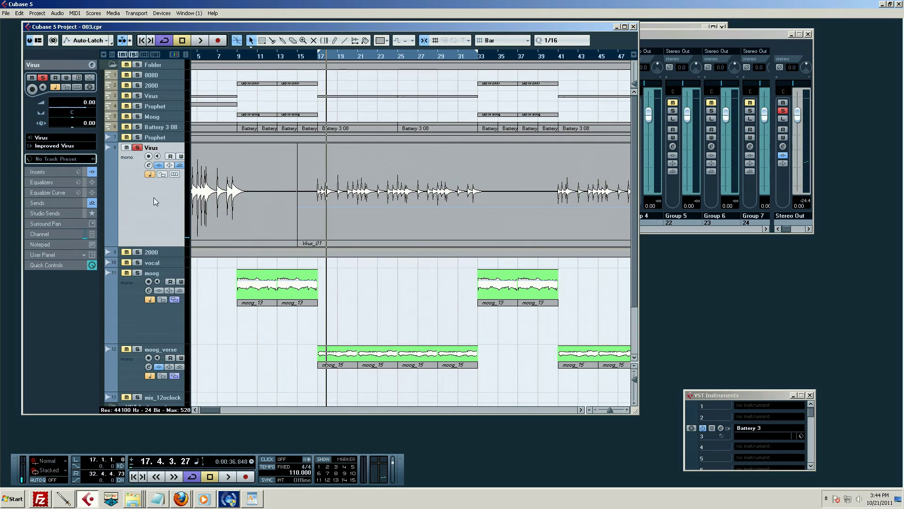
pyautogui.rightClick(155, 202)
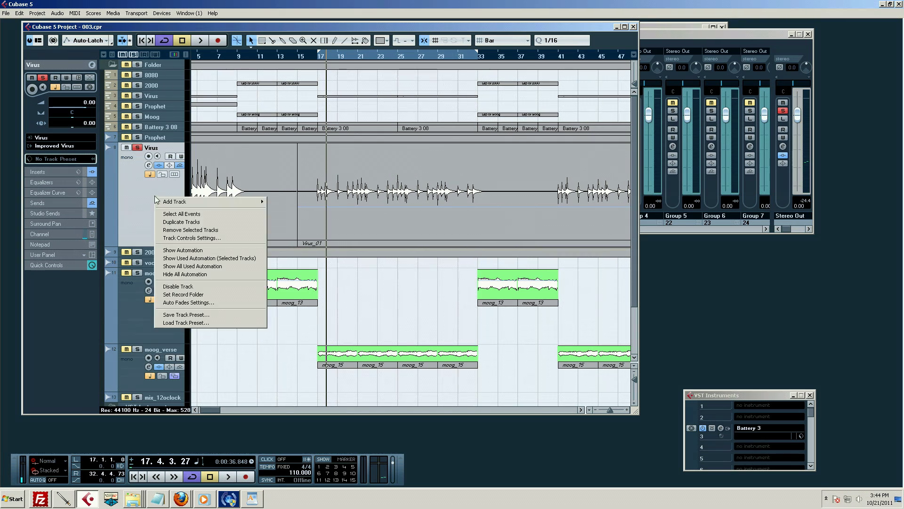
pyautogui.click(184, 251)
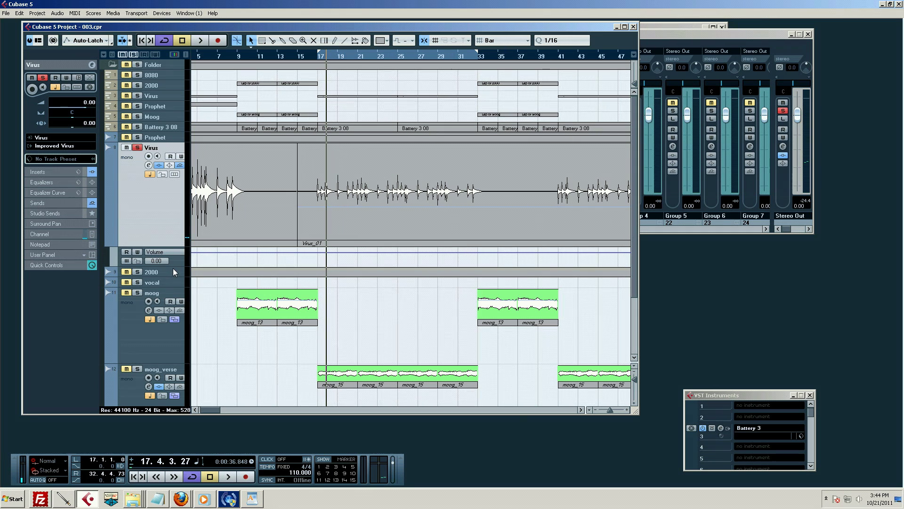
# Make the Volume automation lane much taller and shrink the Virus track above it.
pyautogui.moveTo(173, 265); pyautogui.dragTo(235, 385)
pyautogui.scroll(-3, 236, 381)
pyautogui.scroll(3, 309, 246)
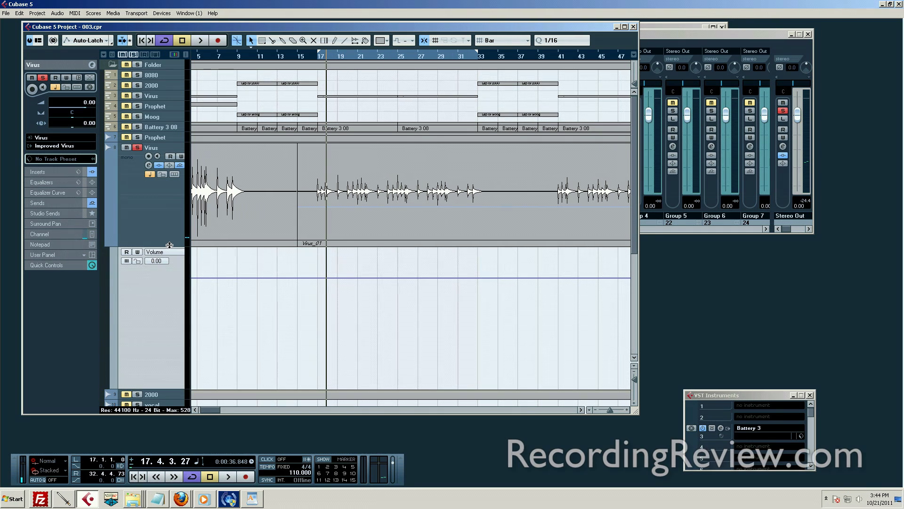
pyautogui.moveTo(169, 248); pyautogui.dragTo(174, 198)
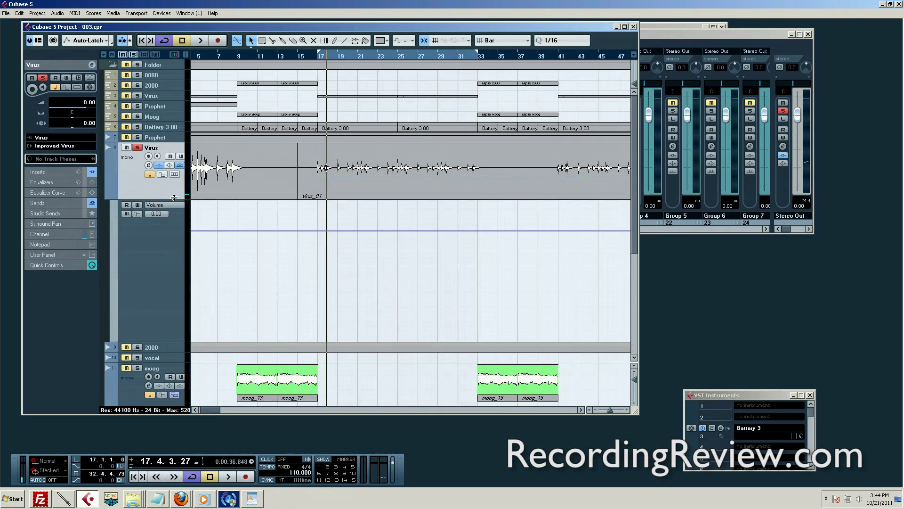
# Enable Volume automation read and select the Virus Volume lane, zoomed to bars 11–35.
pyautogui.click(127, 205)
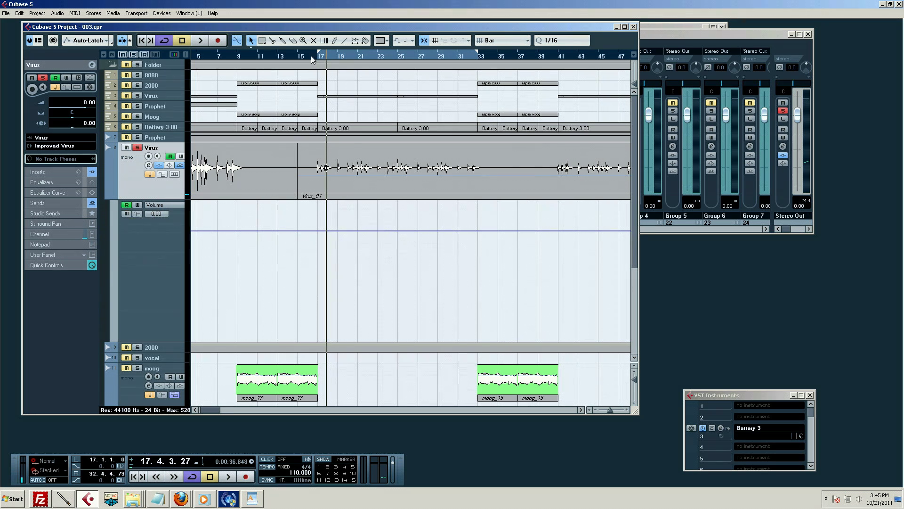
pyautogui.moveTo(313, 58); pyautogui.dragTo(337, 244)
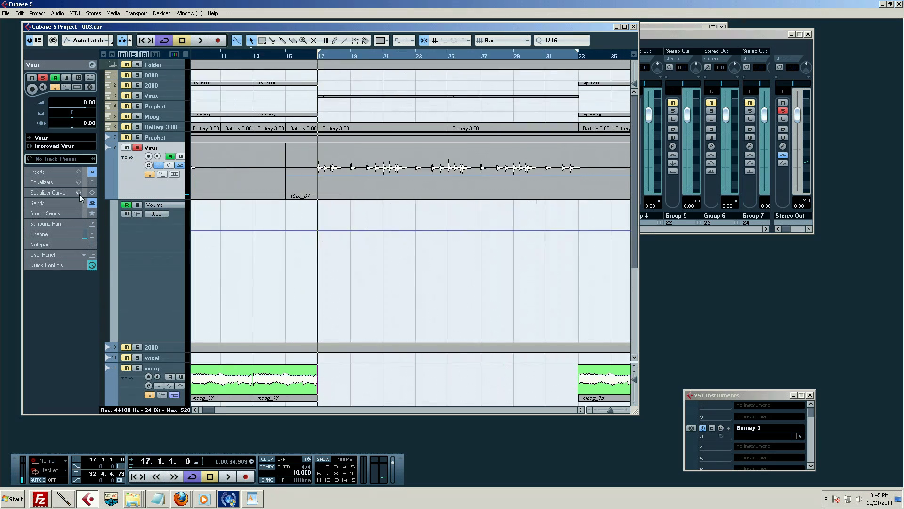
pyautogui.click(341, 245)
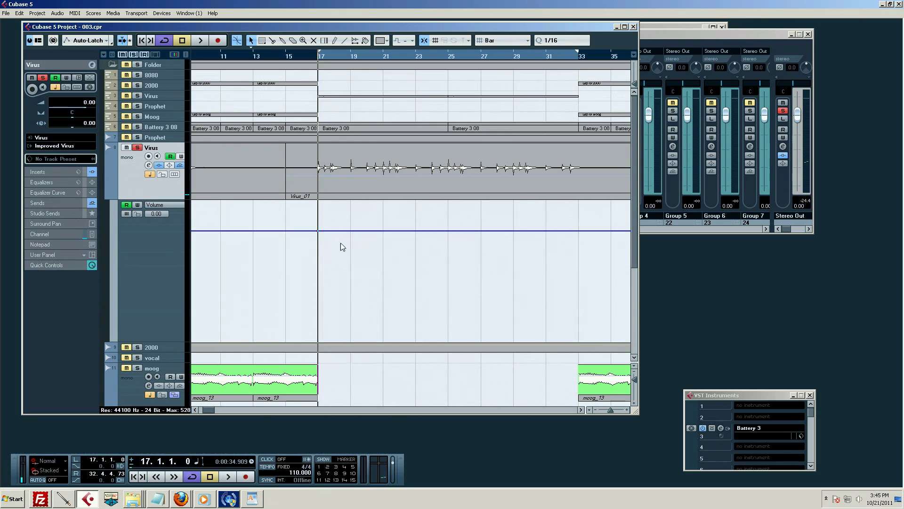
# Draw a rising bump after bar 17 and a deep dip, lowering the bar 25 point below -14.89.
pyautogui.click(449, 231)
pyautogui.moveTo(330, 234); pyautogui.dragTo(399, 202)
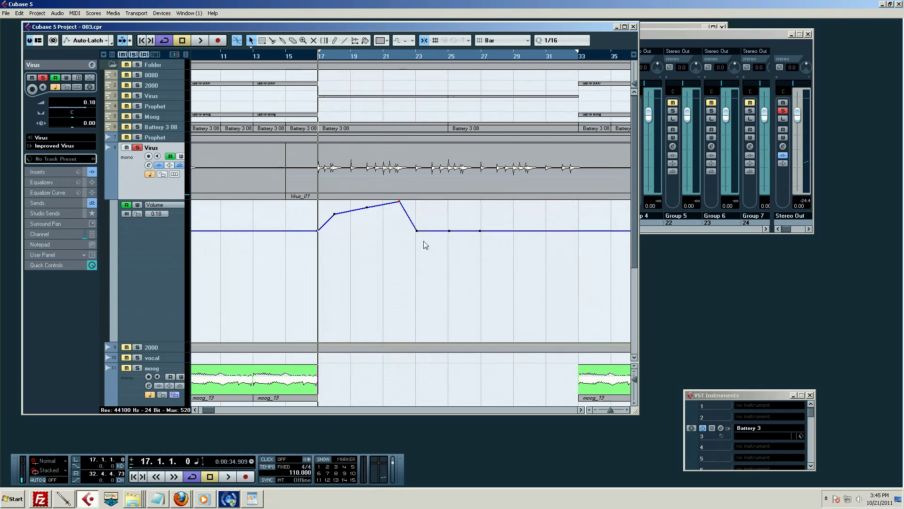
pyautogui.moveTo(417, 235); pyautogui.dragTo(400, 299)
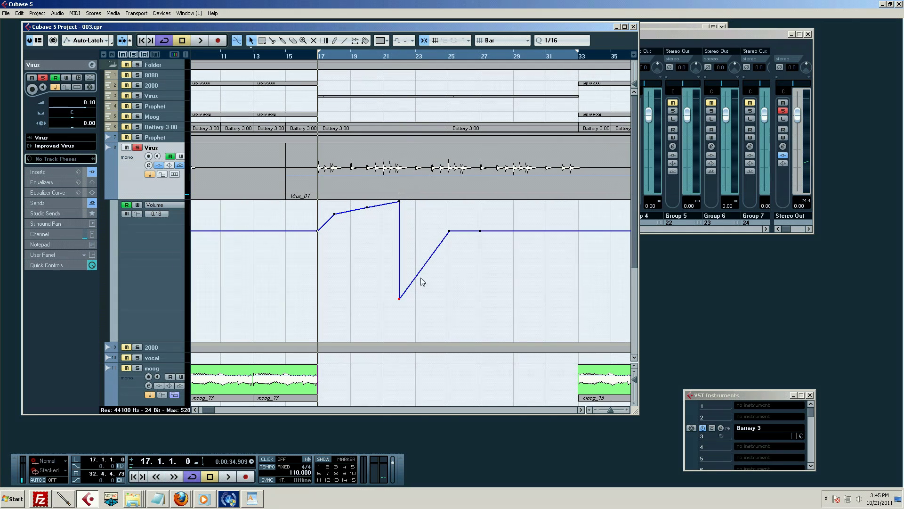
pyautogui.moveTo(448, 232); pyautogui.dragTo(449, 296)
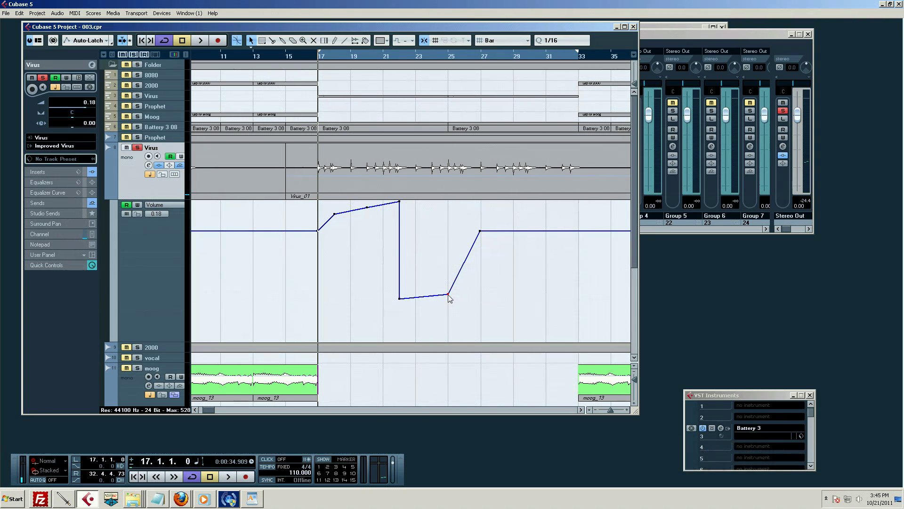
pyautogui.moveTo(449, 298); pyautogui.dragTo(450, 300)
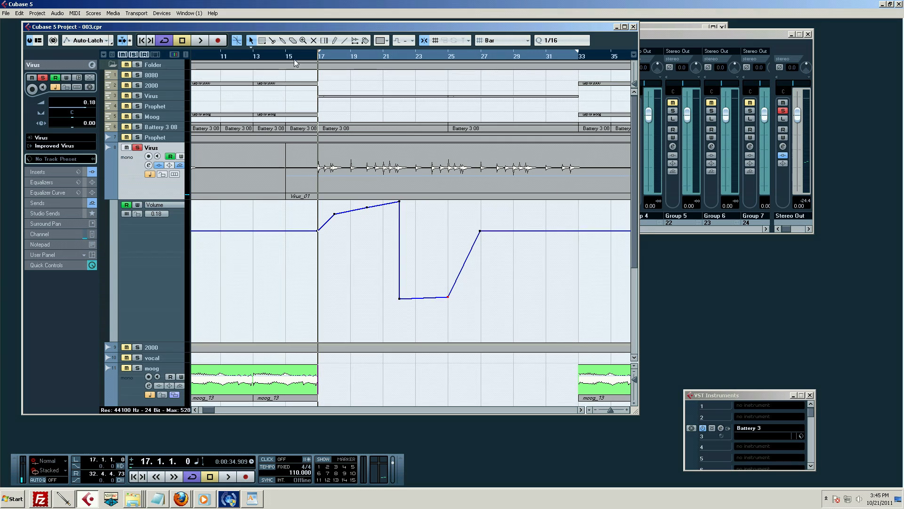
# Play back the volume automation from bar 17, select the bump's peak, and enlarge the Prophet track.
pyautogui.press('space')
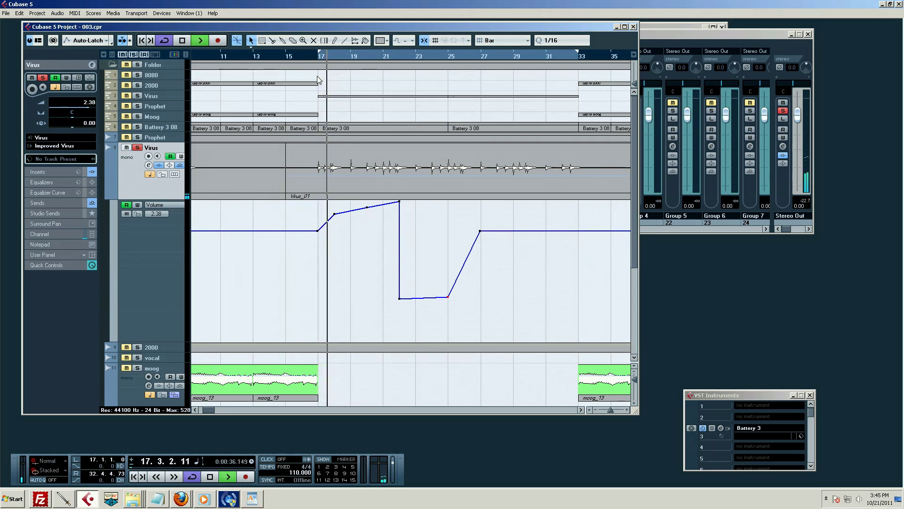
pyautogui.click(311, 58)
pyautogui.press('space')
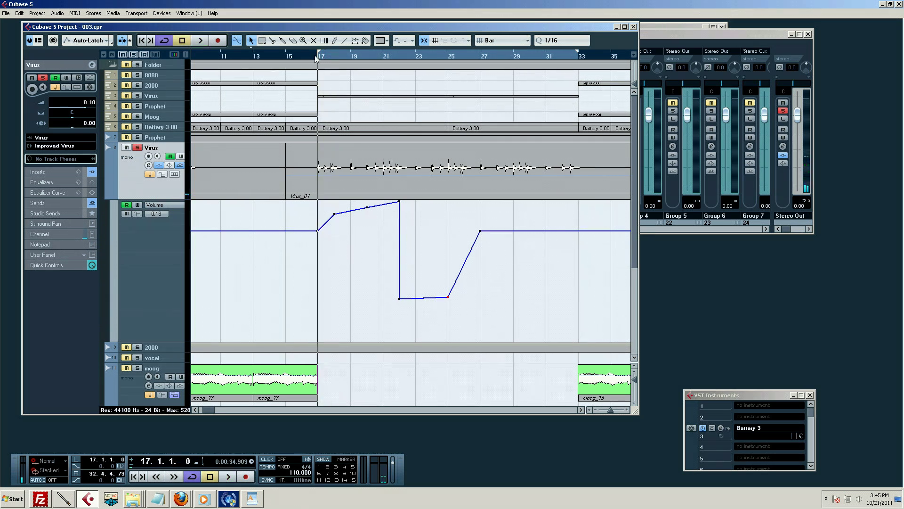
pyautogui.press('space')
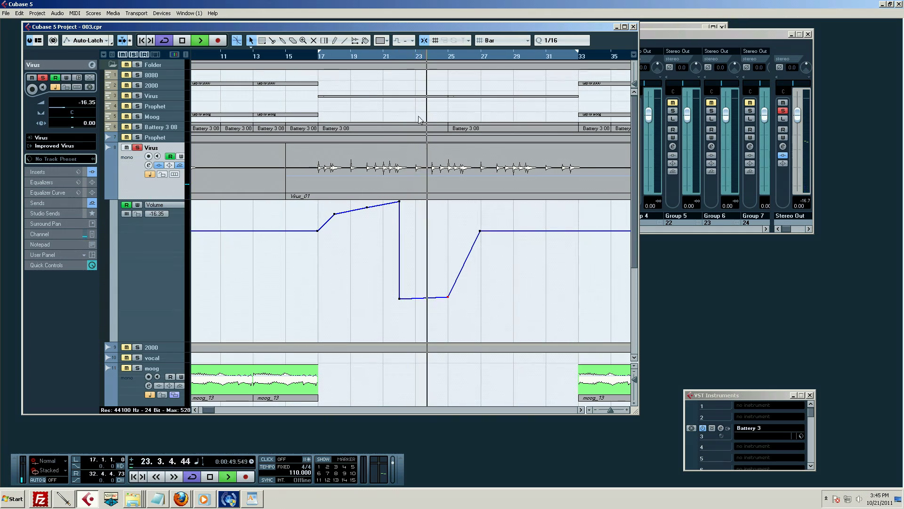
pyautogui.press('space')
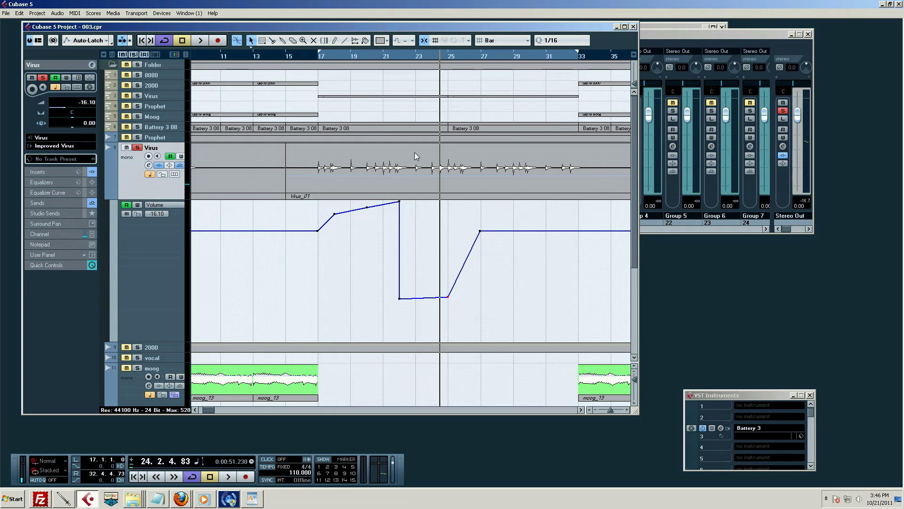
pyautogui.click(399, 203)
pyautogui.moveTo(163, 141); pyautogui.dragTo(170, 197)
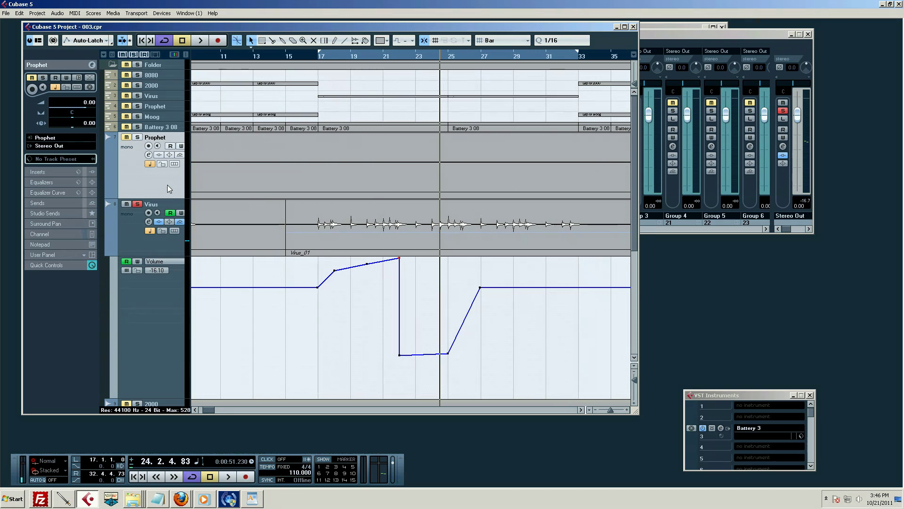
# Turn off Virus volume automation read and set its channel fader to -15.05 during playback.
pyautogui.click(126, 262)
pyautogui.click(134, 240)
pyautogui.click(54, 236)
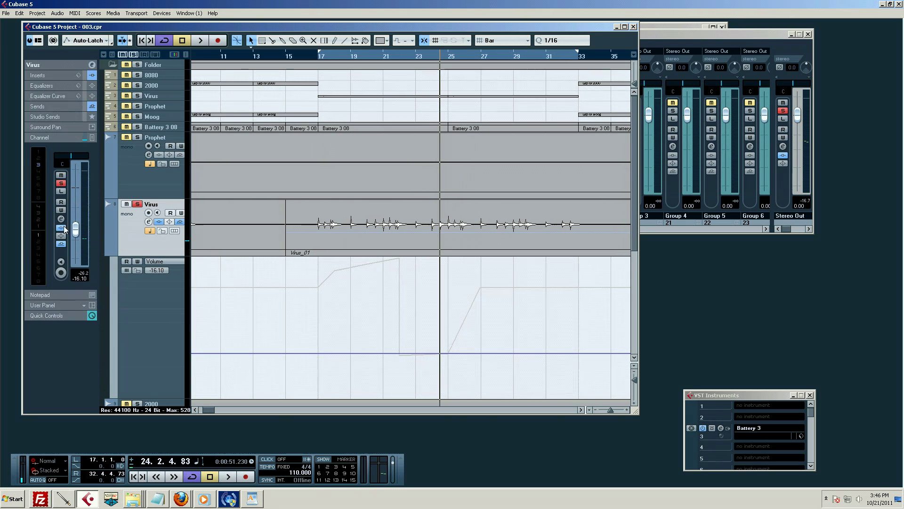
pyautogui.press('space')
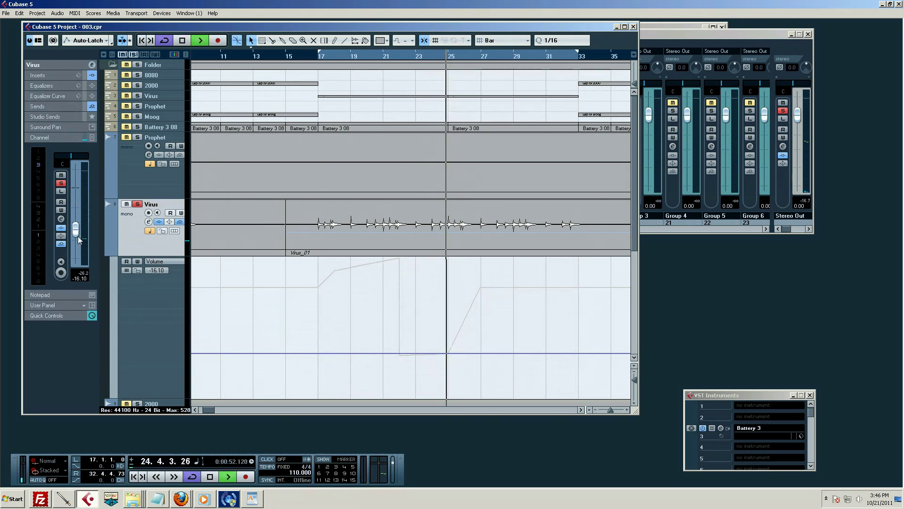
pyautogui.moveTo(78, 236); pyautogui.dragTo(78, 234)
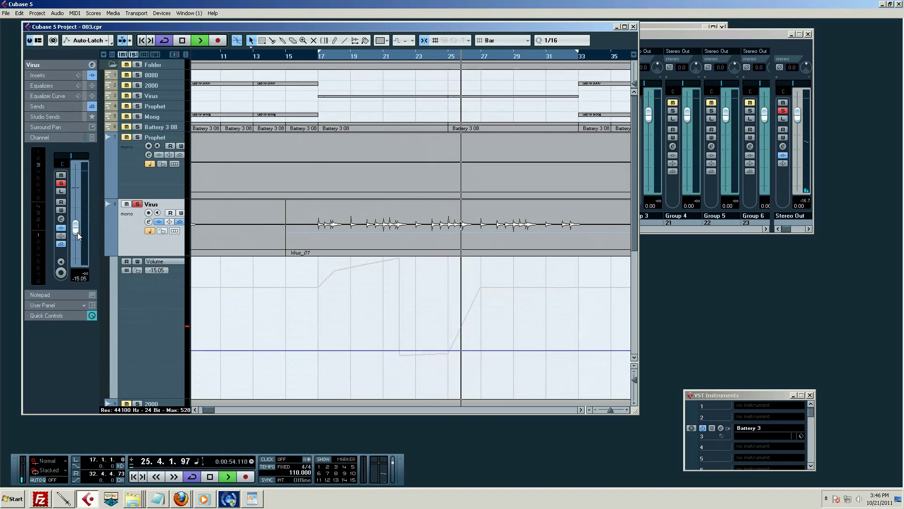
pyautogui.press('space')
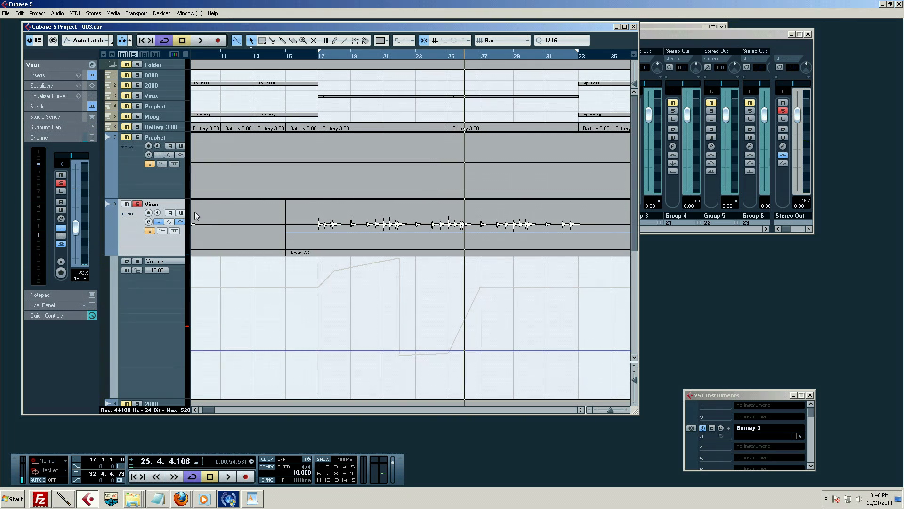
# Enlarge the Battery 3 08 track, clear all solos, and mute the Moog track.
pyautogui.click(148, 131)
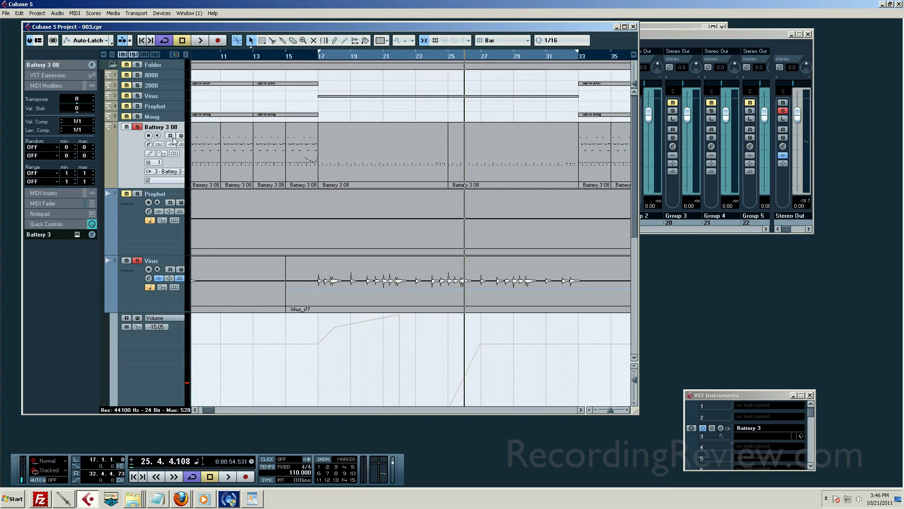
pyautogui.press('space')
pyautogui.scroll(-3, 460, 237)
pyautogui.scroll(3, 448, 233)
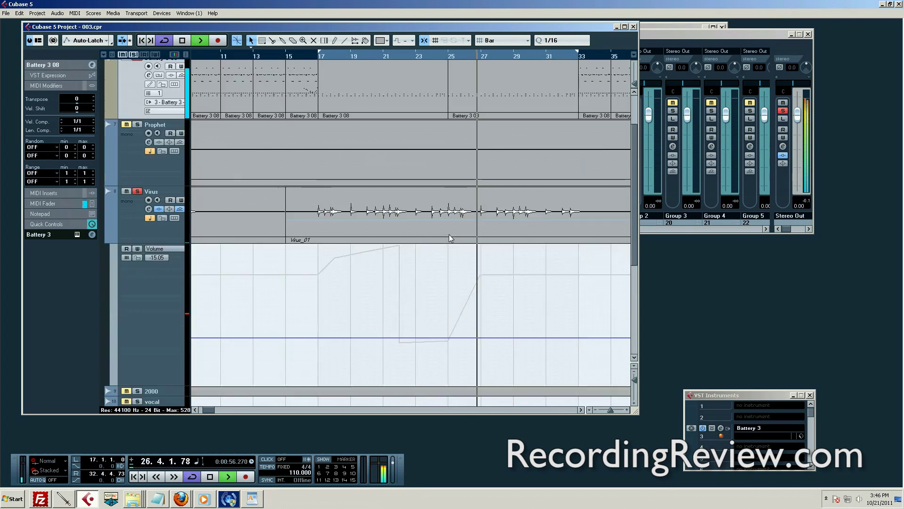
pyautogui.press('space')
pyautogui.click(127, 116)
pyautogui.click(134, 54)
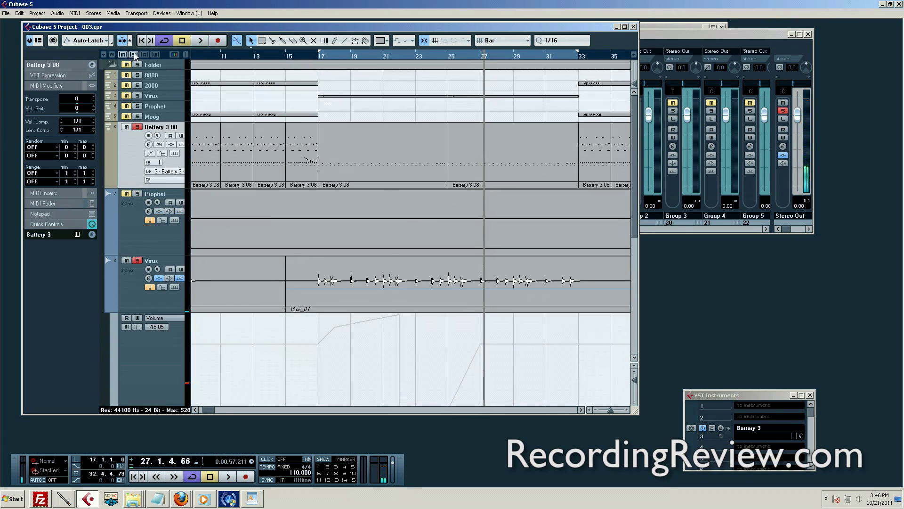
# Raise the Virus fader to 0.00 in the Inspector and return the playhead to bar 17.
pyautogui.scroll(-2, 478, 247)
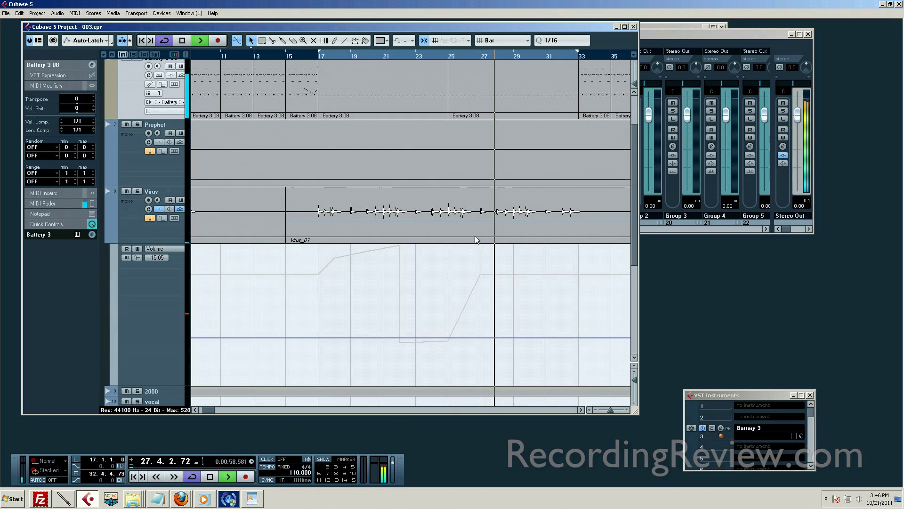
pyautogui.click(138, 271)
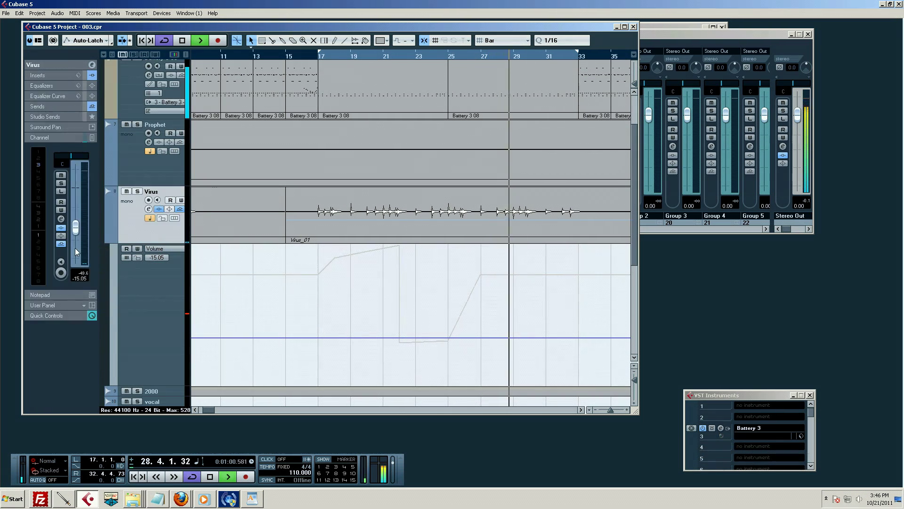
pyautogui.moveTo(76, 231); pyautogui.dragTo(78, 191)
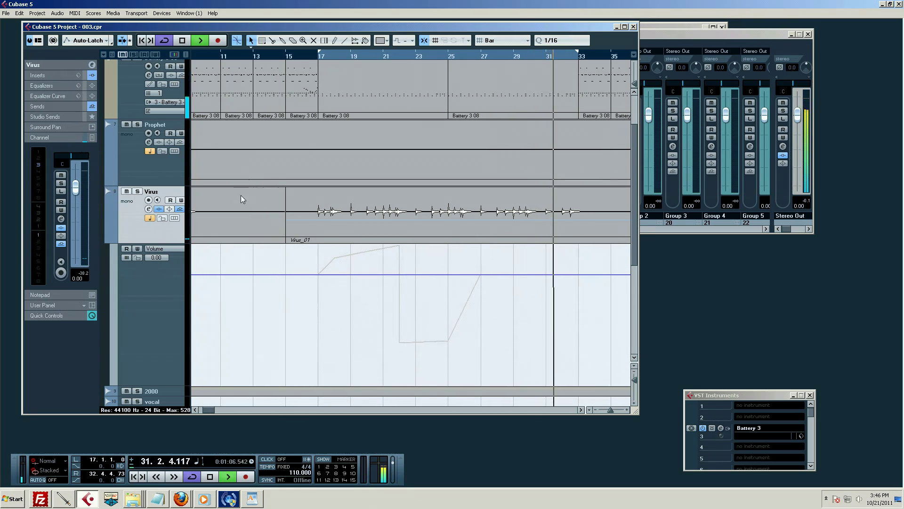
pyautogui.press('space')
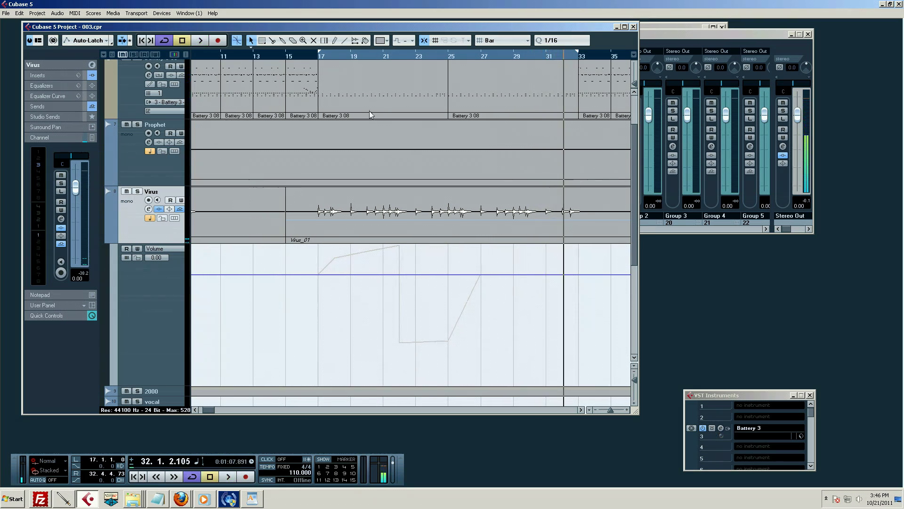
pyautogui.click(318, 58)
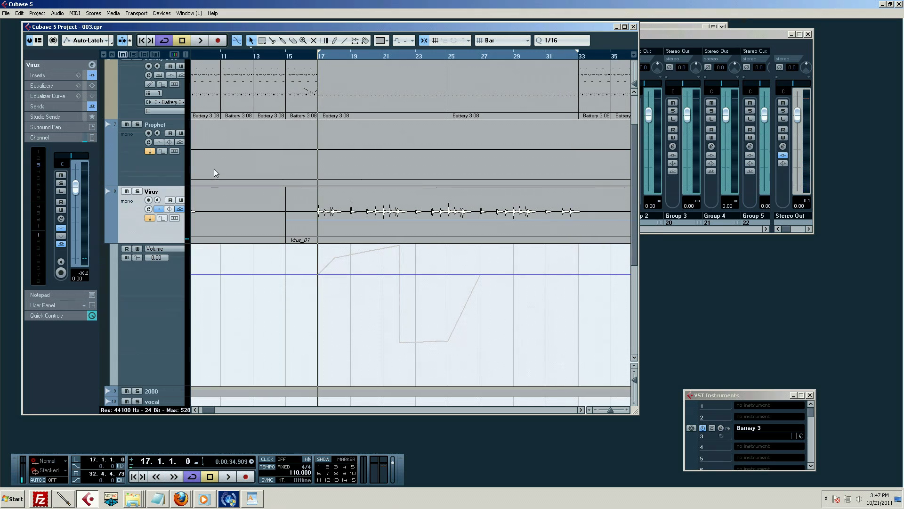
# Open the Virus channel settings and bypass its UAD Cambridge EQ insert.
pyautogui.click(148, 209)
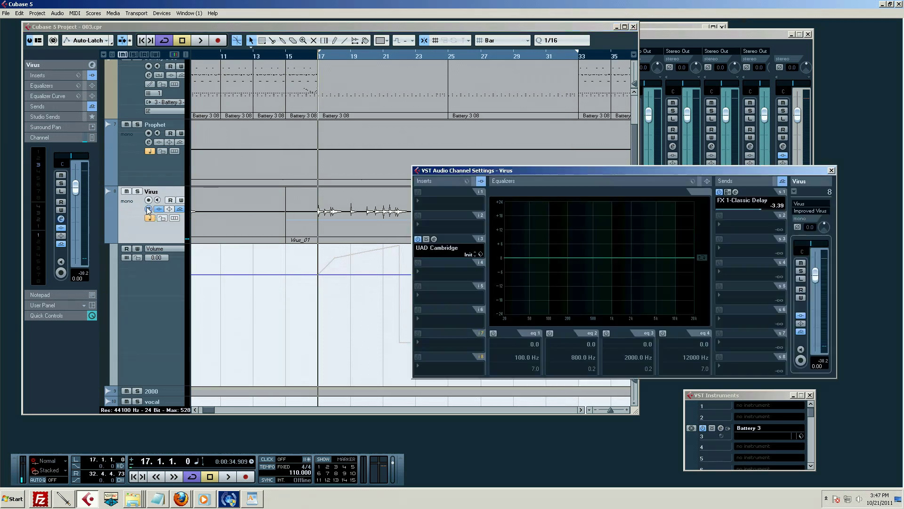
pyautogui.click(433, 239)
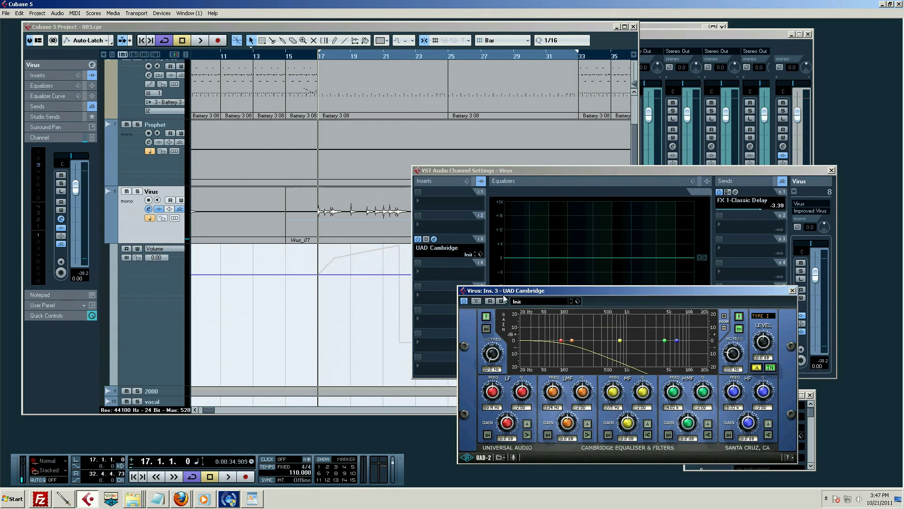
pyautogui.click(477, 302)
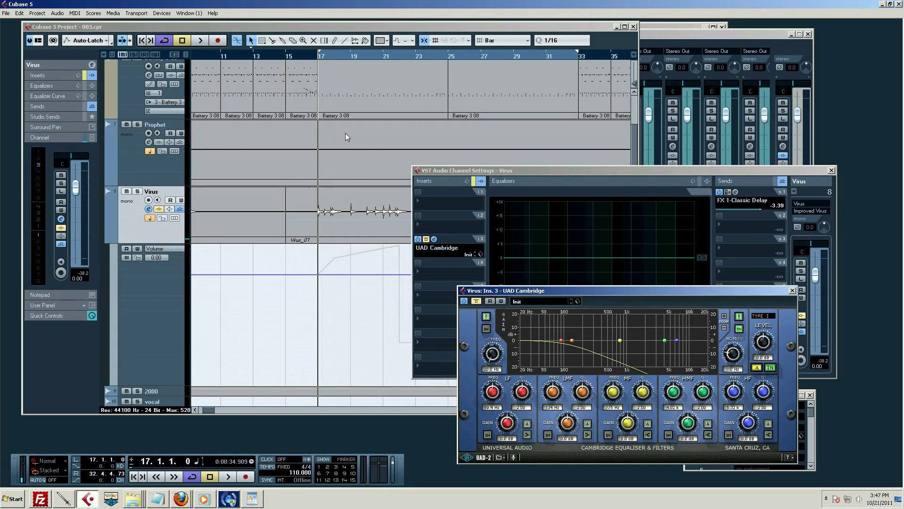
# Play the arrangement from bar 16 and stop.
pyautogui.click(309, 58)
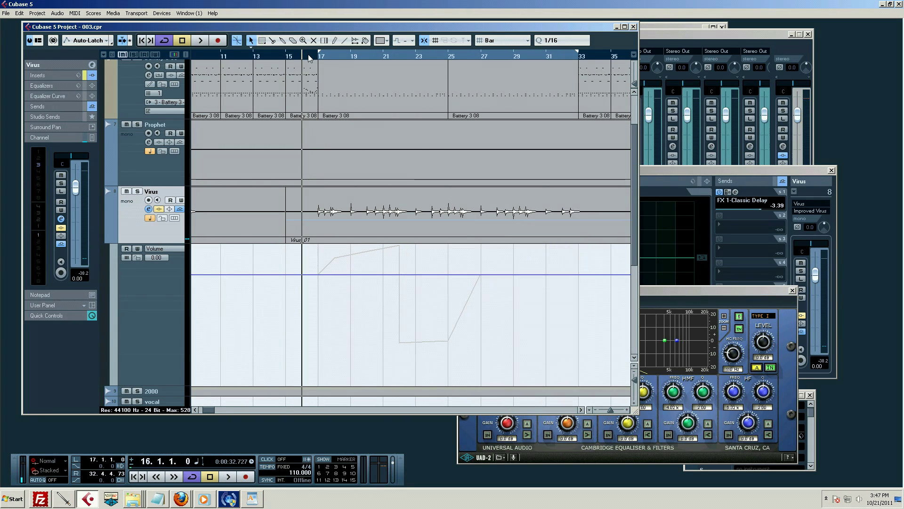
pyautogui.press('space')
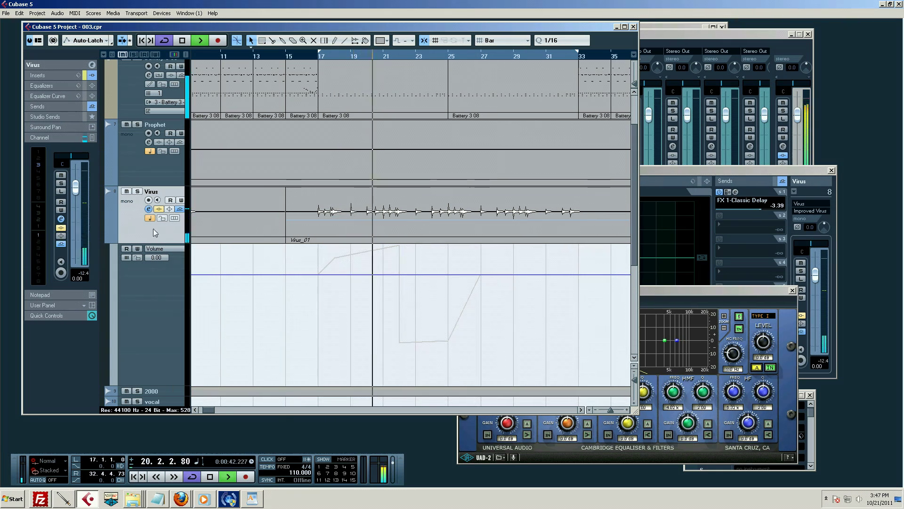
pyautogui.press('space')
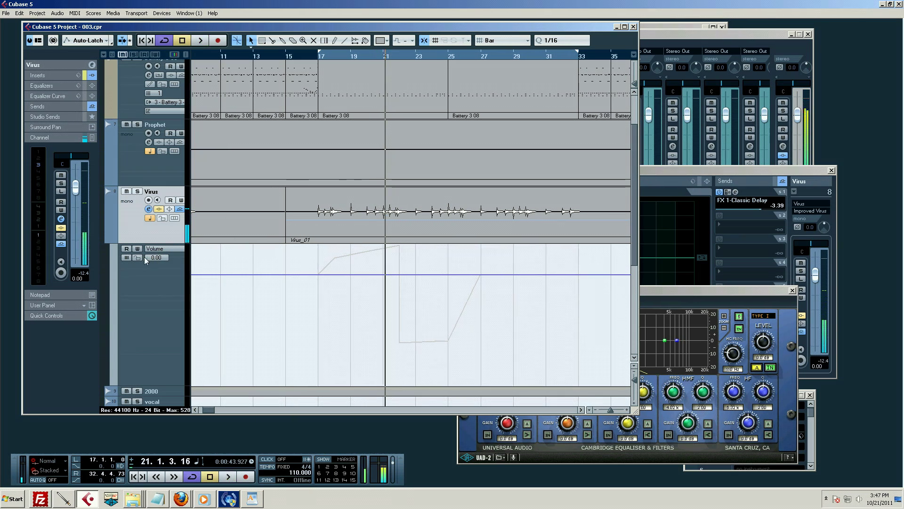
# Enable Read on the Virus track and play its volume automation back from bar 17.
pyautogui.click(171, 200)
pyautogui.click(317, 57)
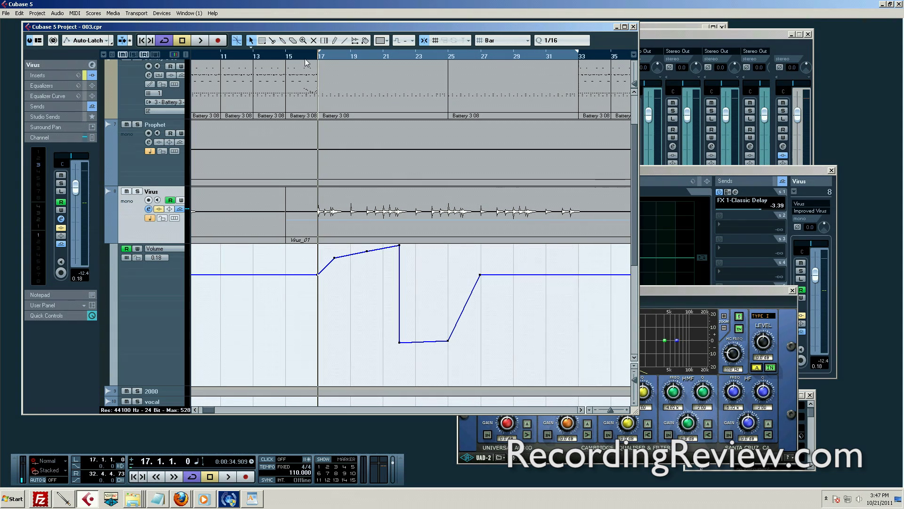
pyautogui.press('space')
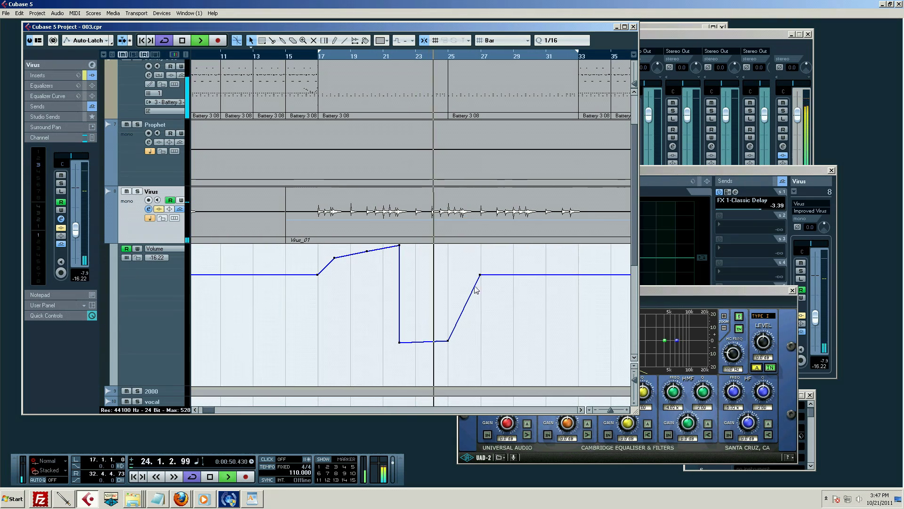
pyautogui.press('space')
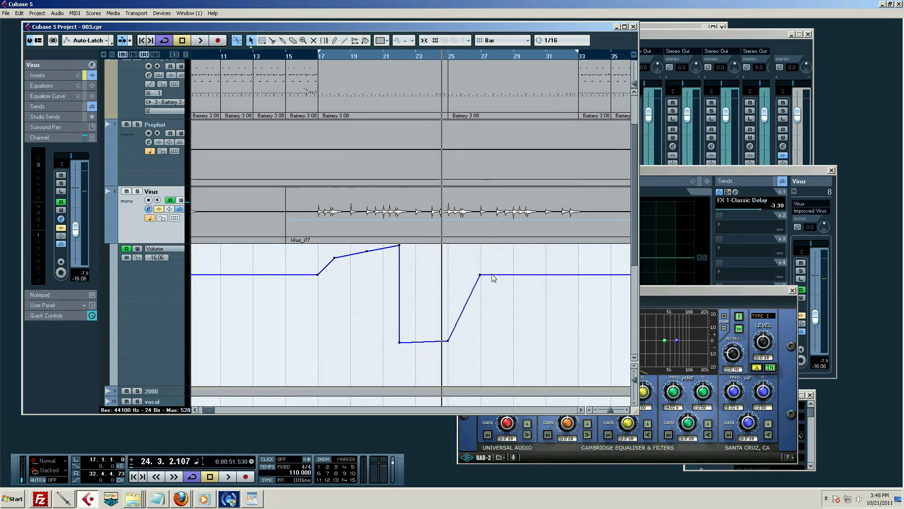
# Draw a dip after bar 27 on the Virus volume lane, rising to a higher held level.
pyautogui.moveTo(492, 278)
pyautogui.mouseDown()
pyautogui.moveTo(495, 296)
pyautogui.moveTo(514, 297)
pyautogui.moveTo(528, 257)
pyautogui.mouseUp()
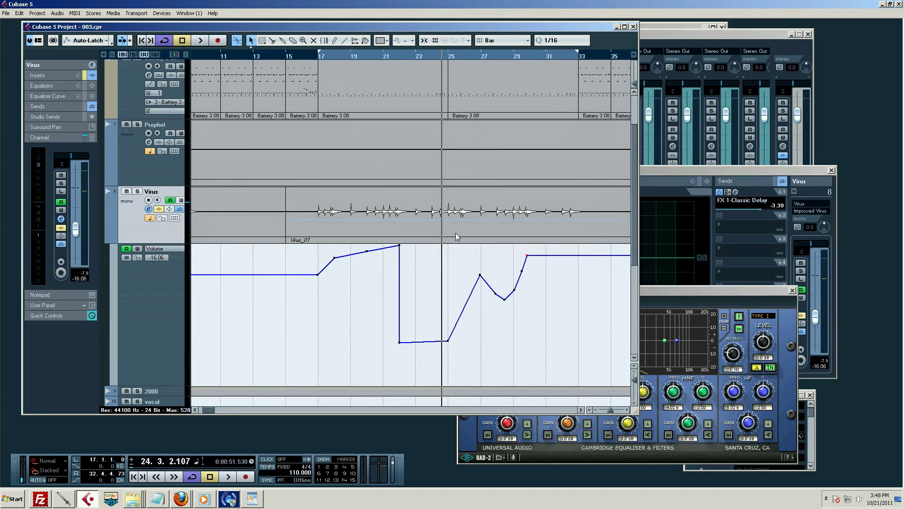
# Select the Virus volume automation lane and drop down its parameter name list.
pyautogui.scroll(-3, 545, 323)
pyautogui.scroll(5, 546, 323)
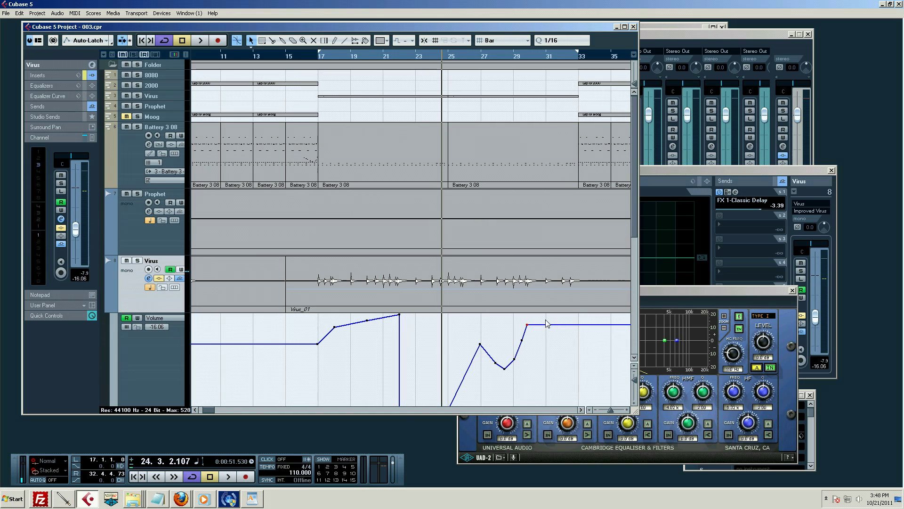
pyautogui.scroll(-3, 541, 322)
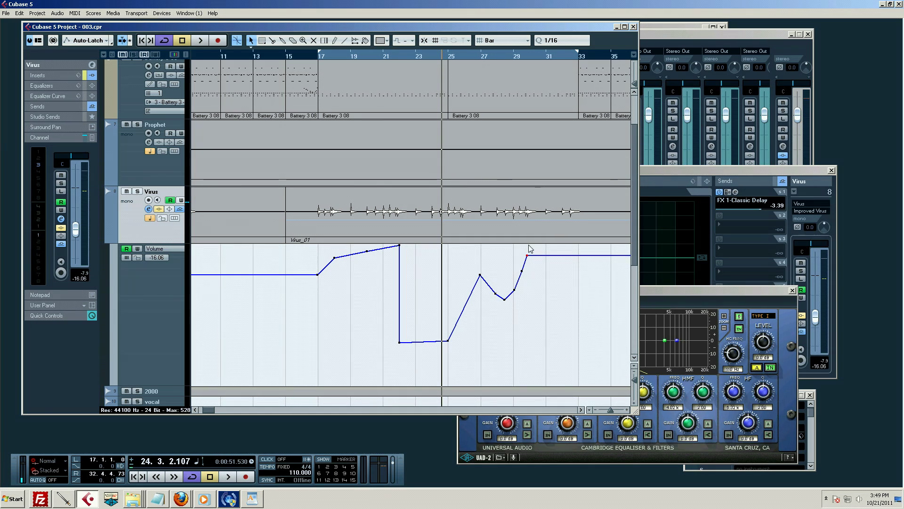
pyautogui.click(161, 324)
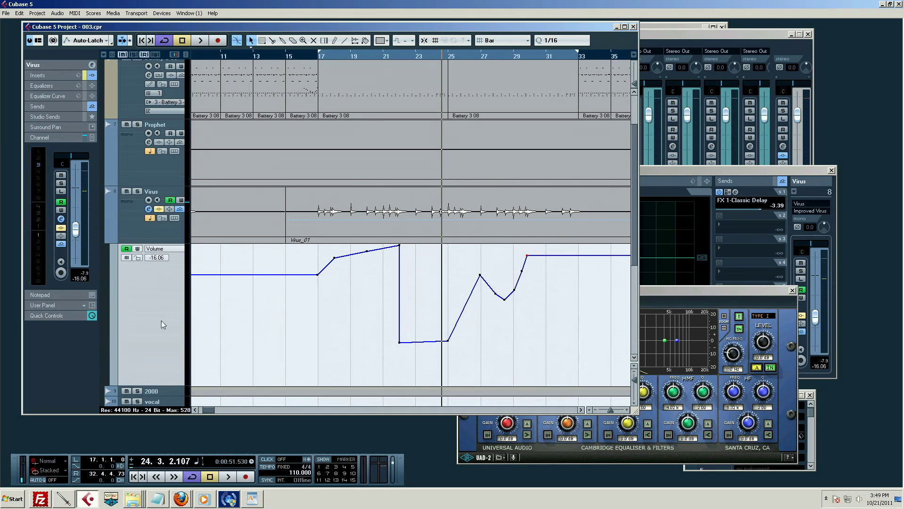
pyautogui.click(157, 250)
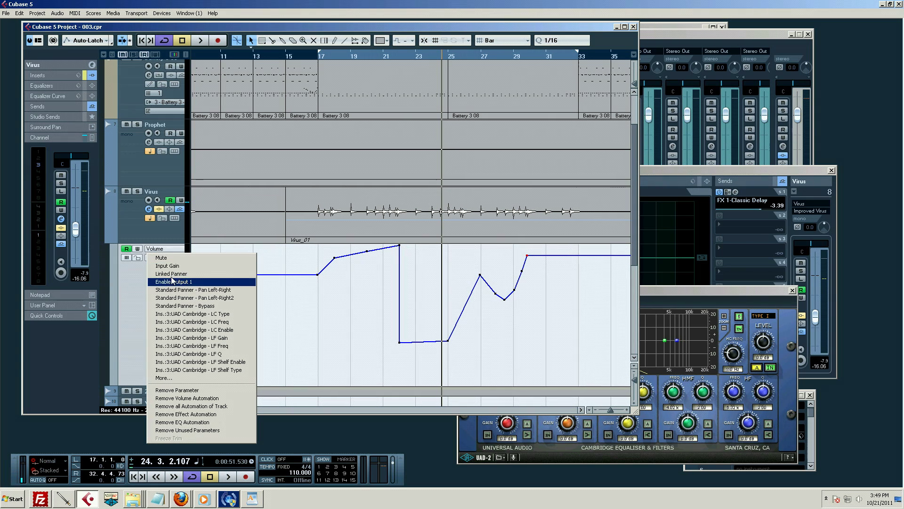
# Browse the EQ parameters in the Add Parameter dialog, then cancel without adding one.
pyautogui.click(177, 378)
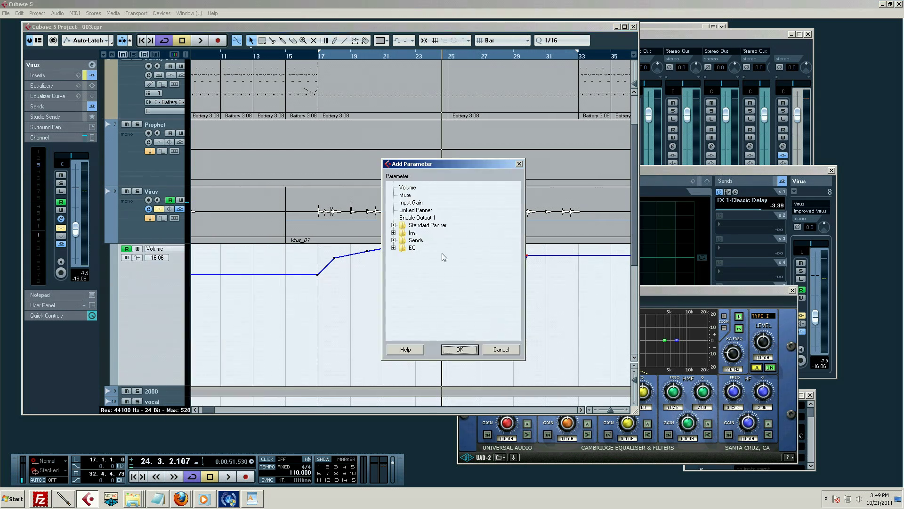
pyautogui.click(394, 248)
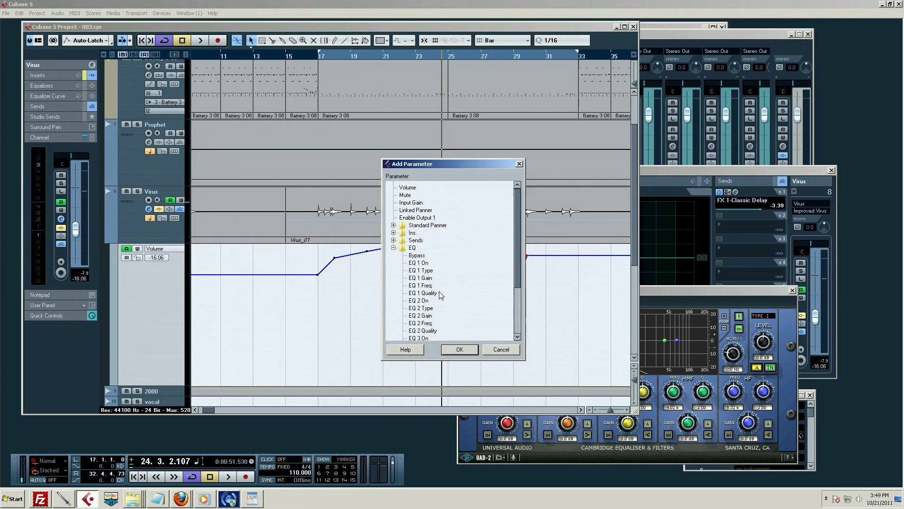
pyautogui.scroll(-2, 500, 258)
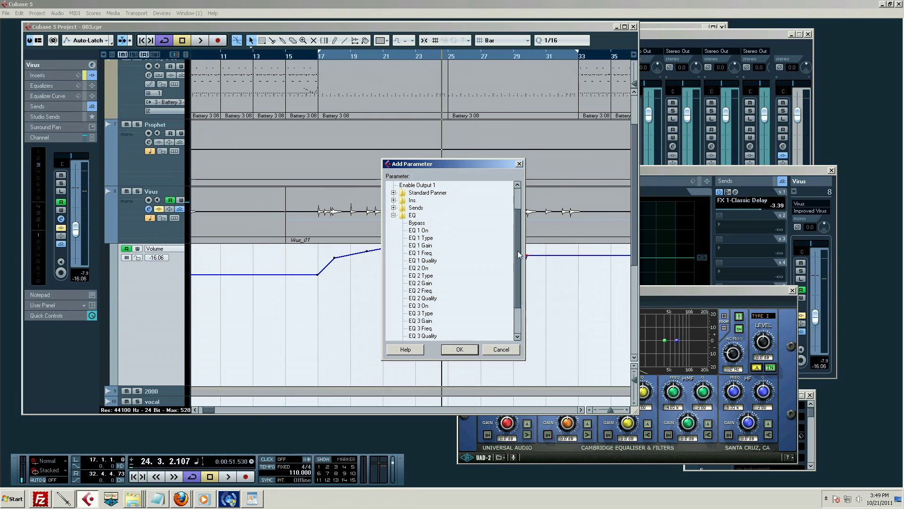
pyautogui.moveTo(518, 254); pyautogui.dragTo(513, 304)
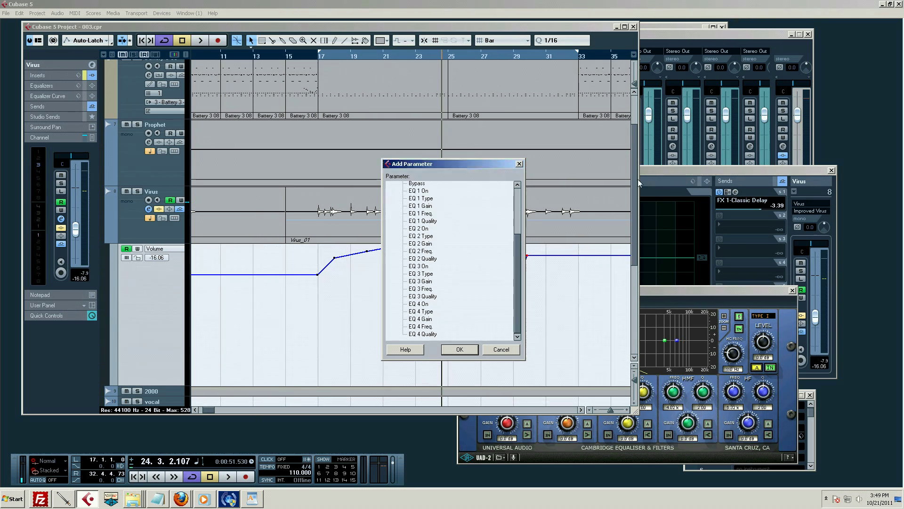
pyautogui.click(503, 352)
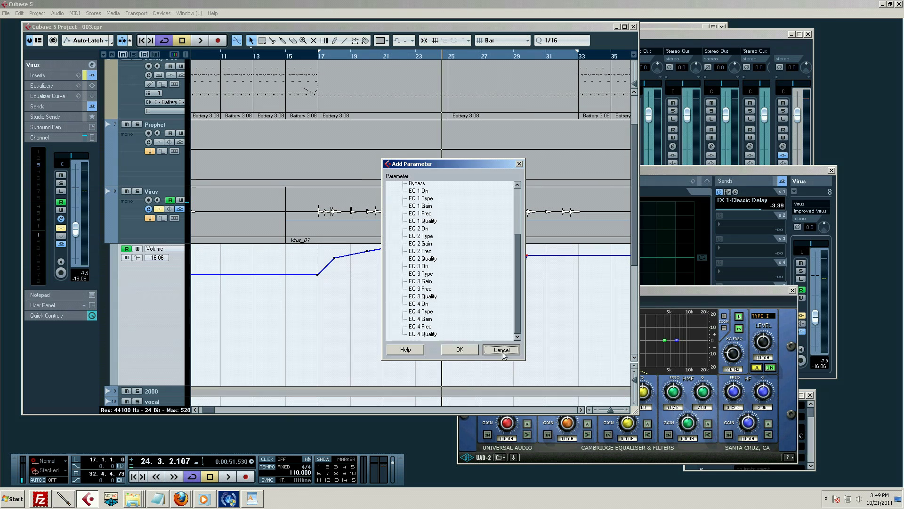
# Try a low shelf boost with EQ band 1 on the Virus channel, then switch the band off.
pyautogui.click(667, 175)
pyautogui.click(493, 333)
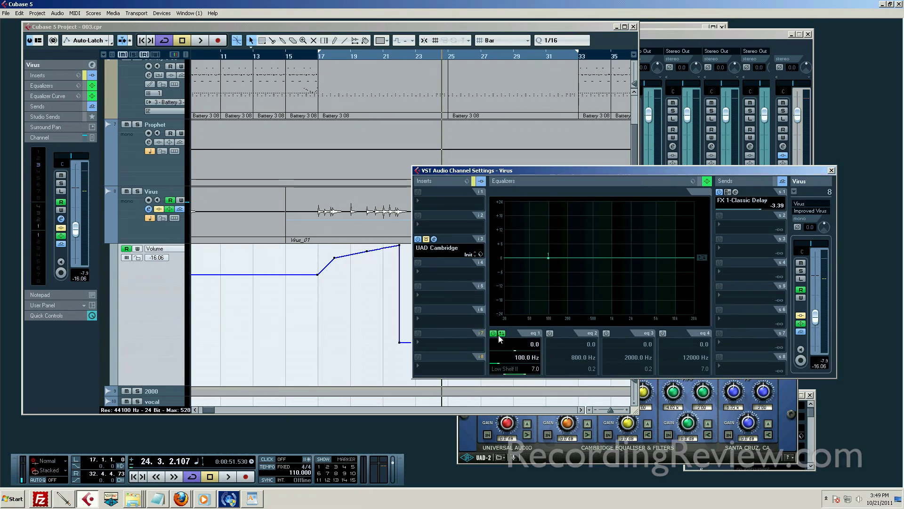
pyautogui.moveTo(549, 259); pyautogui.dragTo(502, 313)
pyautogui.click(493, 334)
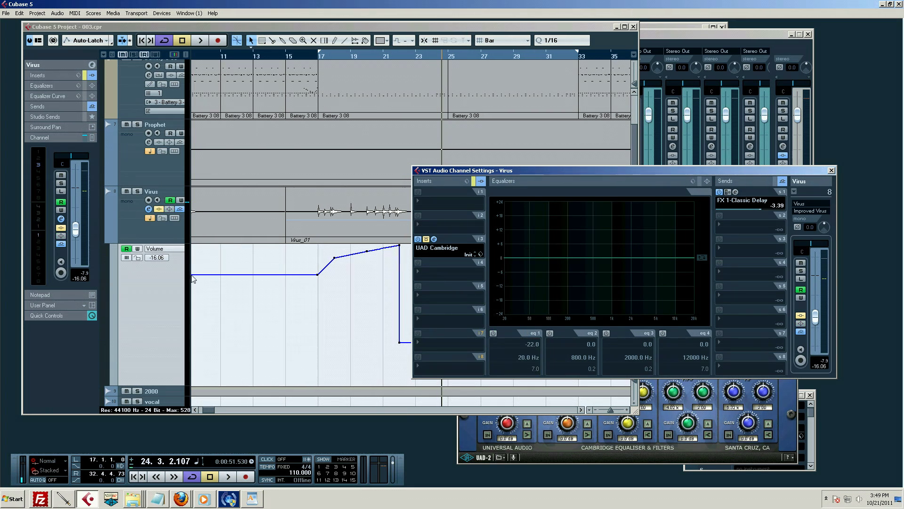
# Switch the Virus automation lane to the Sends 2 - Level parameter via More...
pyautogui.click(150, 249)
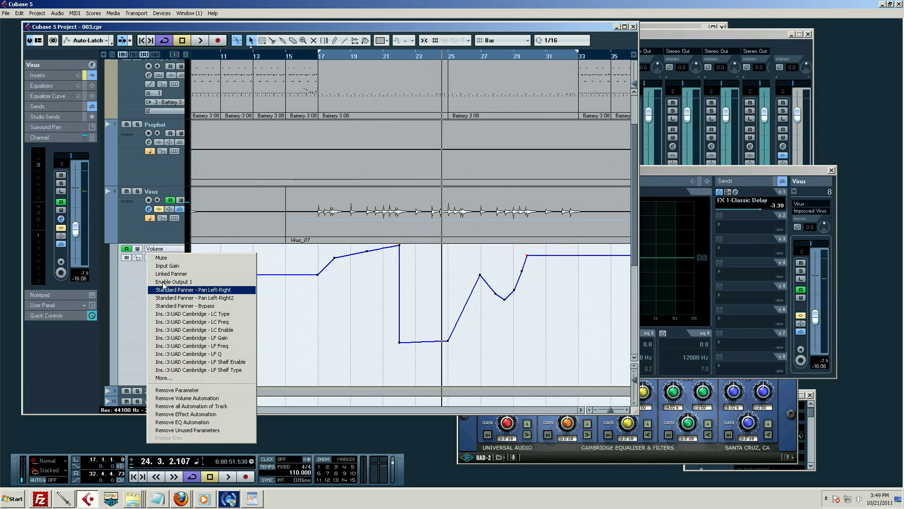
pyautogui.click(168, 378)
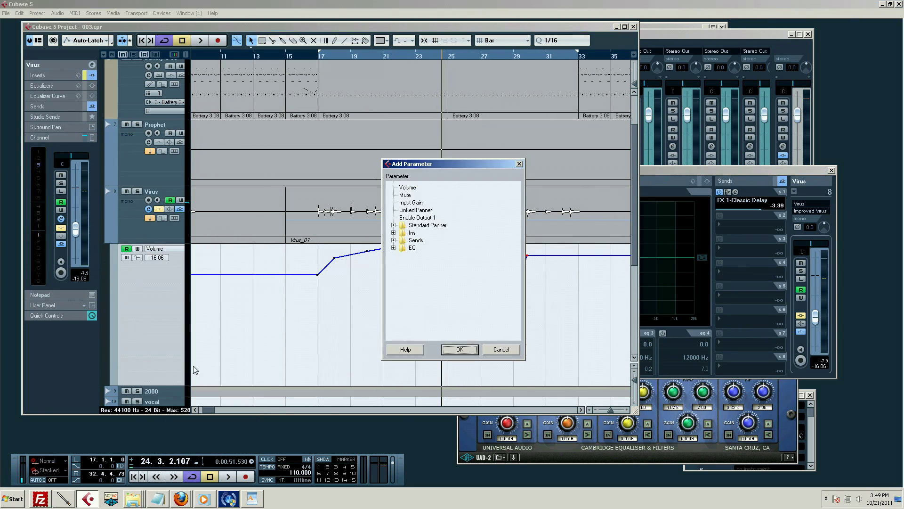
pyautogui.click(393, 240)
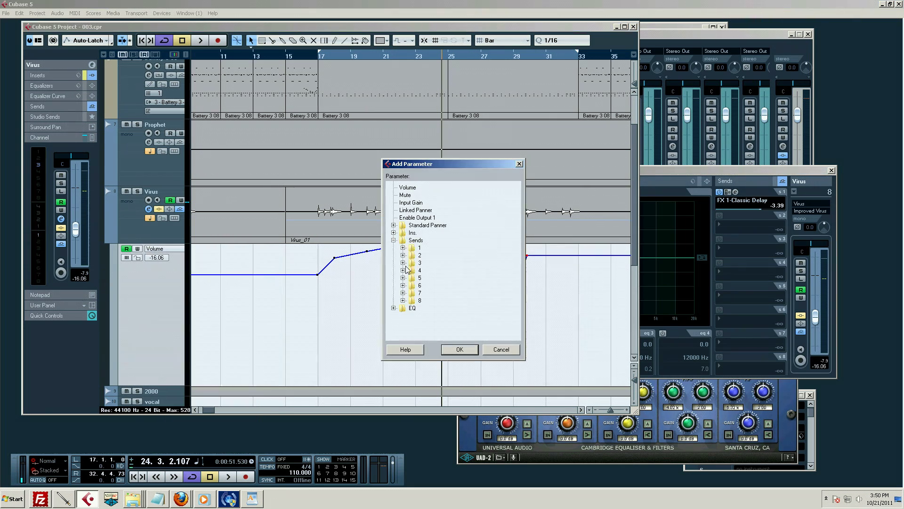
pyautogui.click(403, 256)
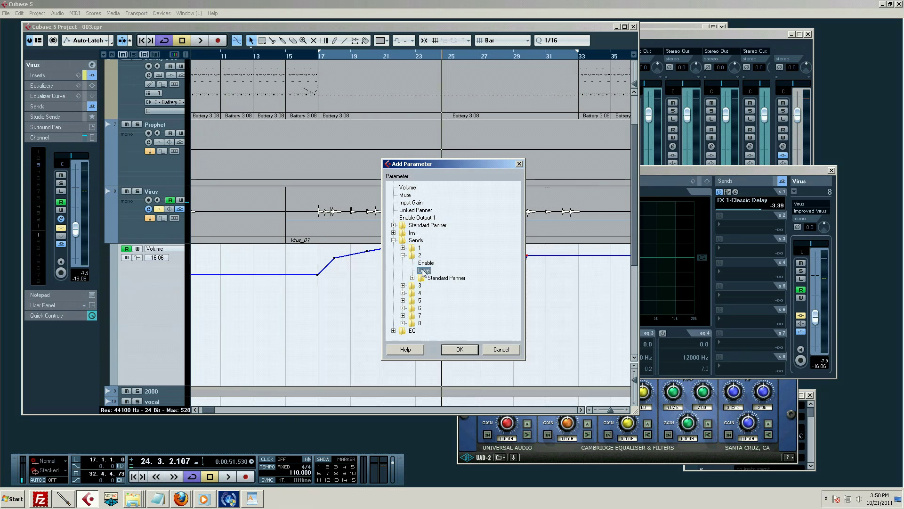
pyautogui.click(460, 349)
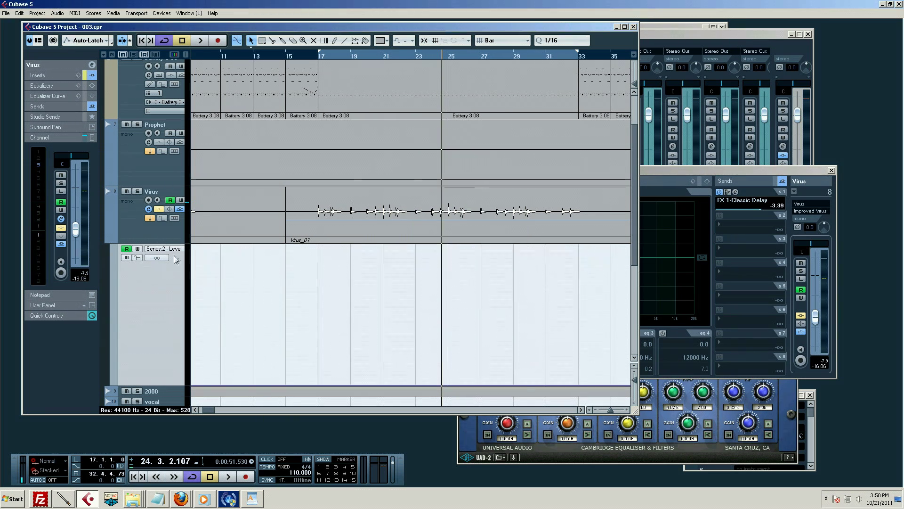
pyautogui.scroll(-5, 207, 281)
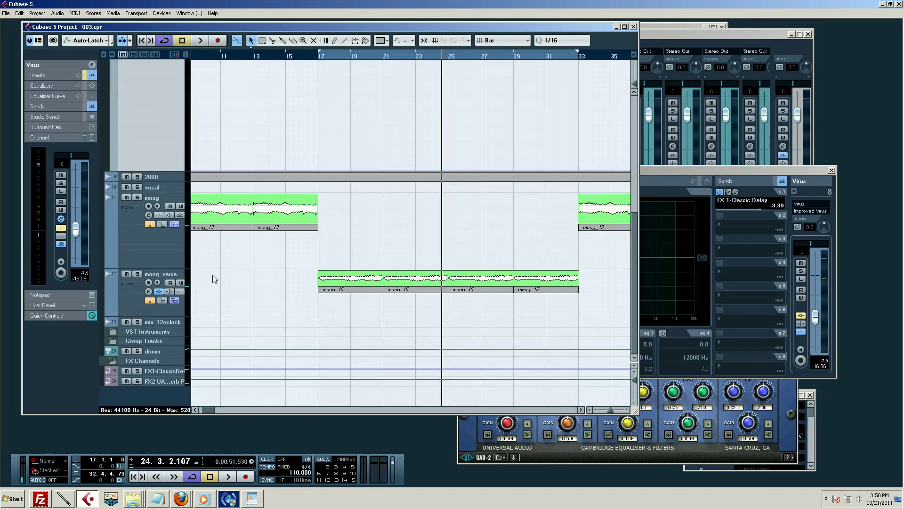
pyautogui.scroll(5, 204, 228)
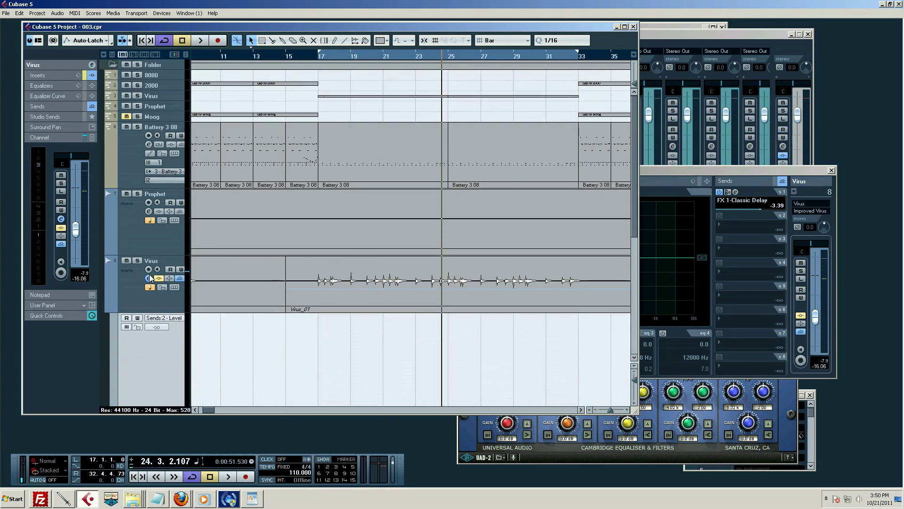
# Route the Virus's second send to FX 2-UAD RealVerb-Pro, enable it, and set its level.
pyautogui.click(133, 266)
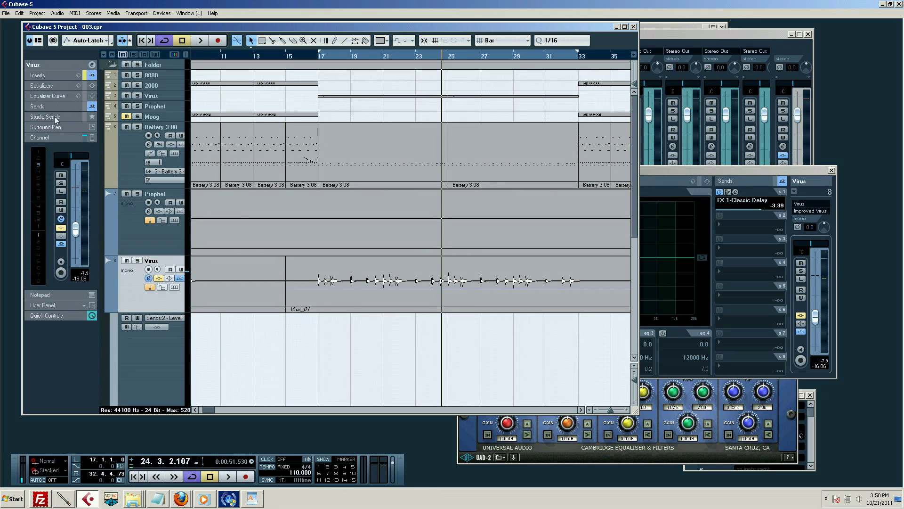
pyautogui.click(49, 107)
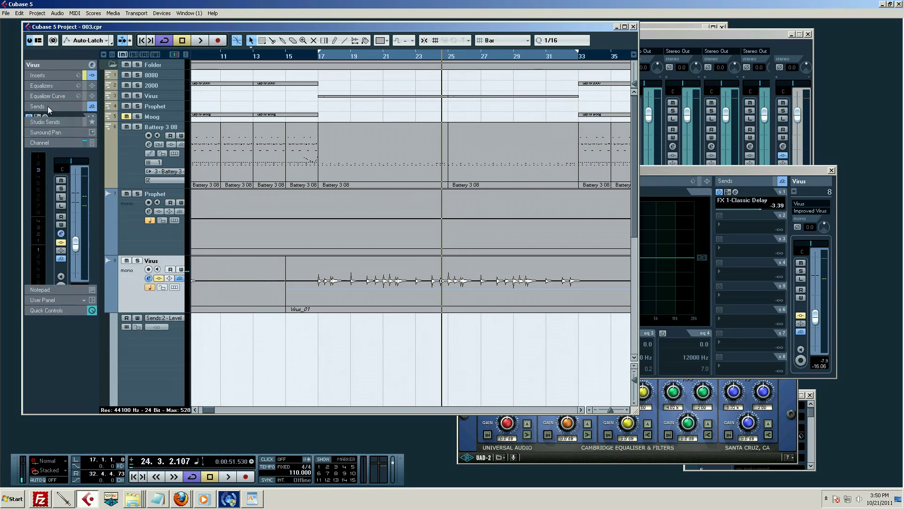
pyautogui.click(148, 279)
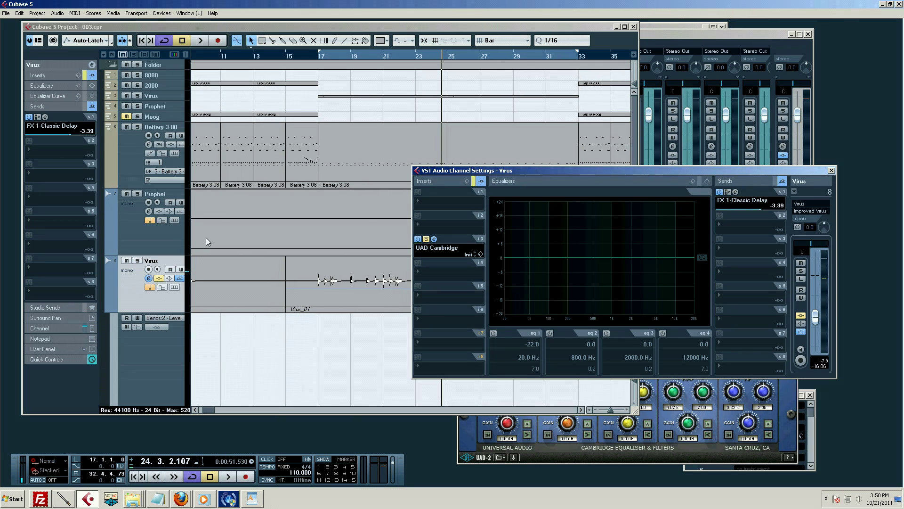
pyautogui.click(36, 154)
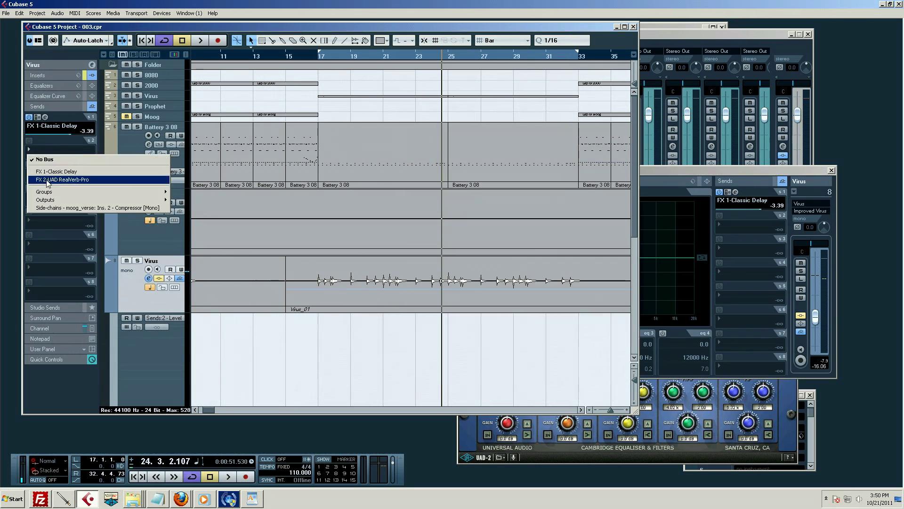
pyautogui.click(47, 181)
pyautogui.click(29, 141)
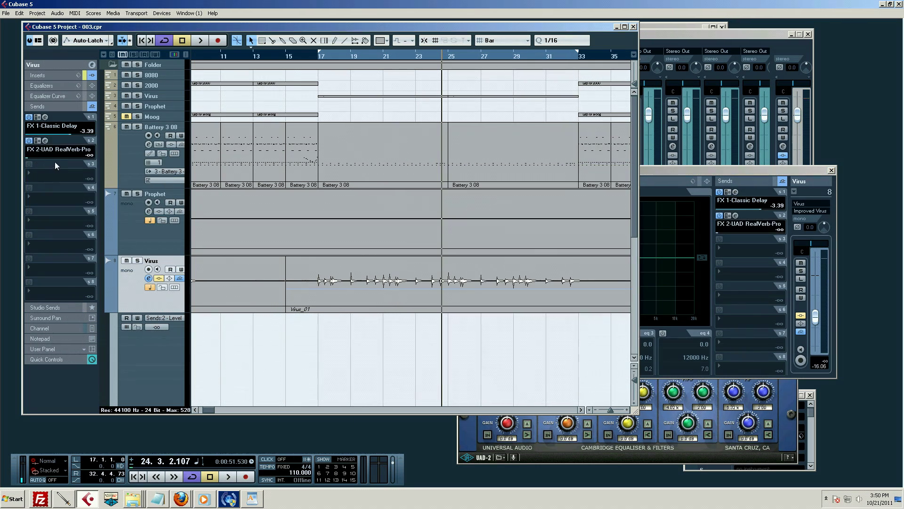
pyautogui.keyDown('ctrl'); pyautogui.click(55, 155); pyautogui.keyUp('ctrl')
pyautogui.scroll(-3, 329, 272)
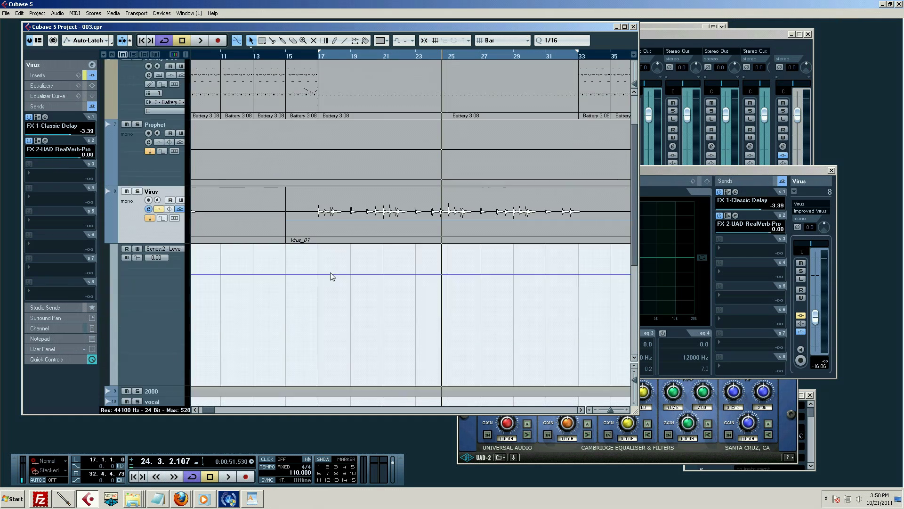
pyautogui.scroll(3, 328, 260)
pyautogui.scroll(-3, 368, 317)
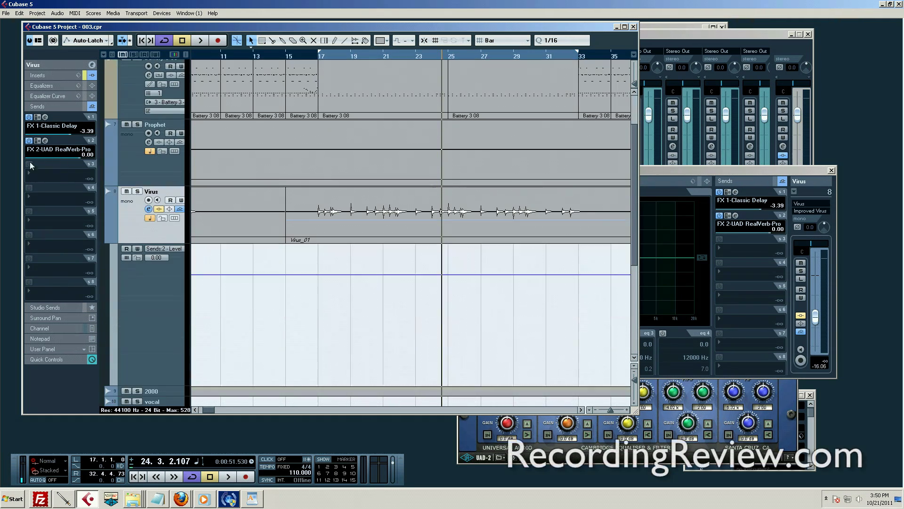
pyautogui.moveTo(92, 158); pyautogui.dragTo(61, 165)
# Reset the reverb send to 0.00, solo Virus, locate before bar 17, and enable Read on the send lane.
pyautogui.keyDown('ctrl'); pyautogui.click(74, 157); pyautogui.keyUp('ctrl')
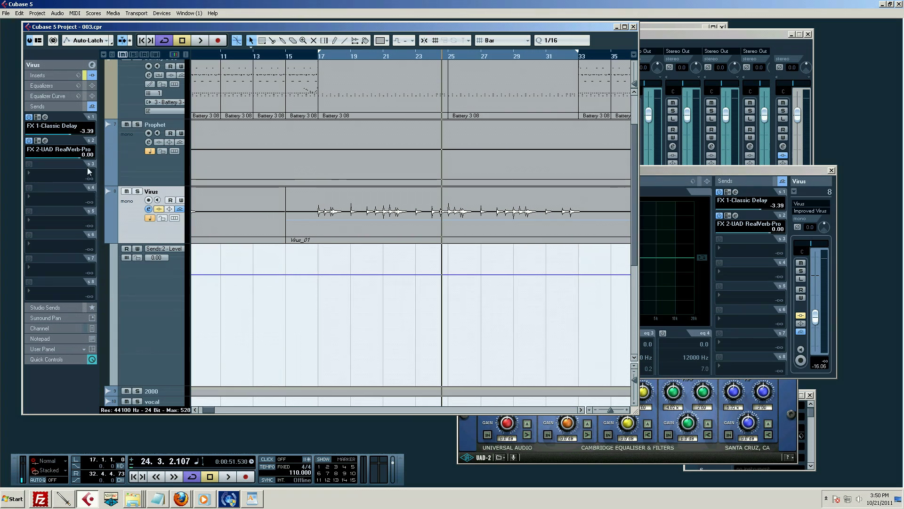
pyautogui.click(138, 192)
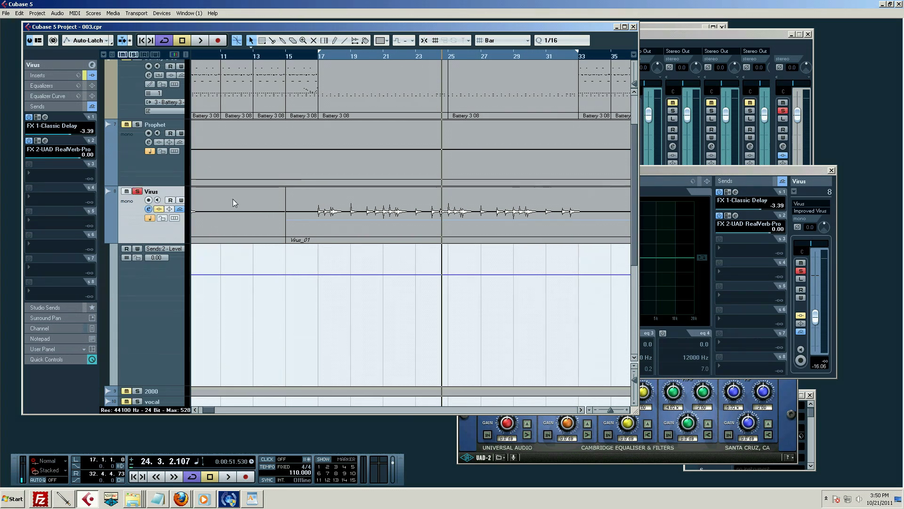
pyautogui.click(317, 60)
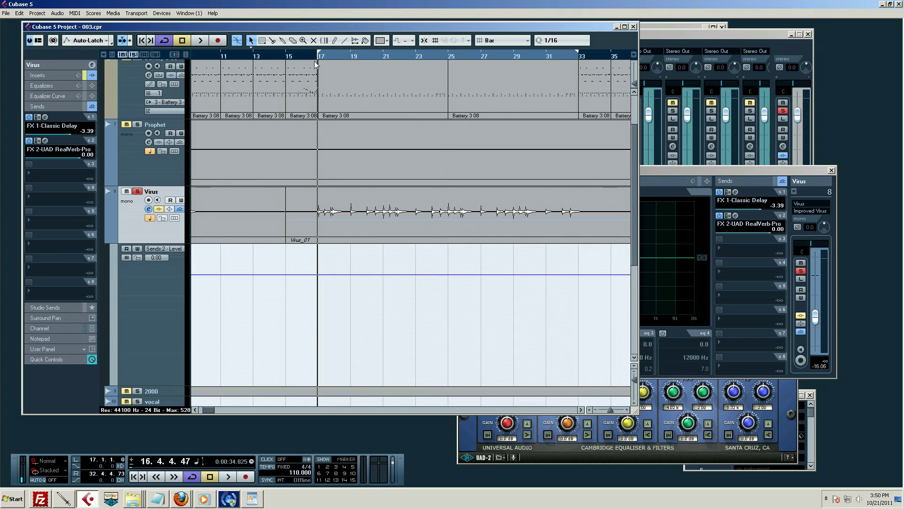
pyautogui.click(126, 248)
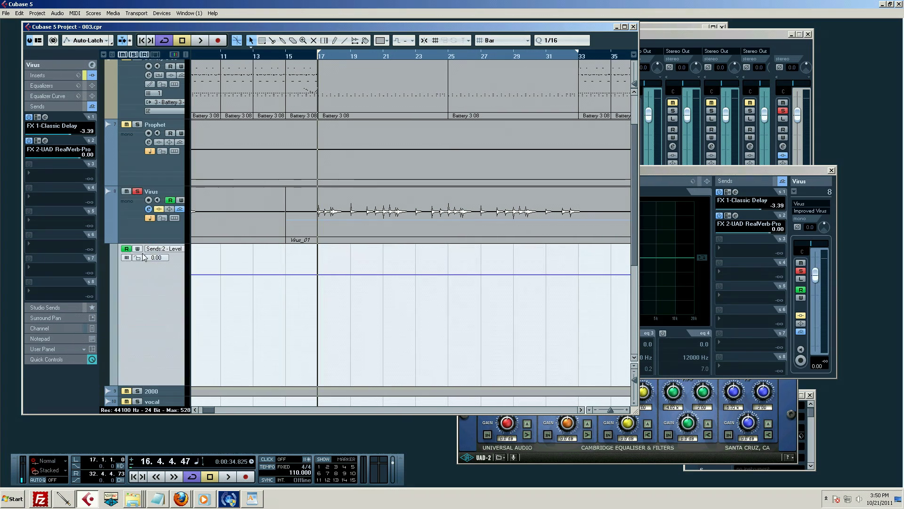
# Add a point at bar 17 and ramp the reverb send up to 6.02 near bar 20, then play.
pyautogui.click(315, 279)
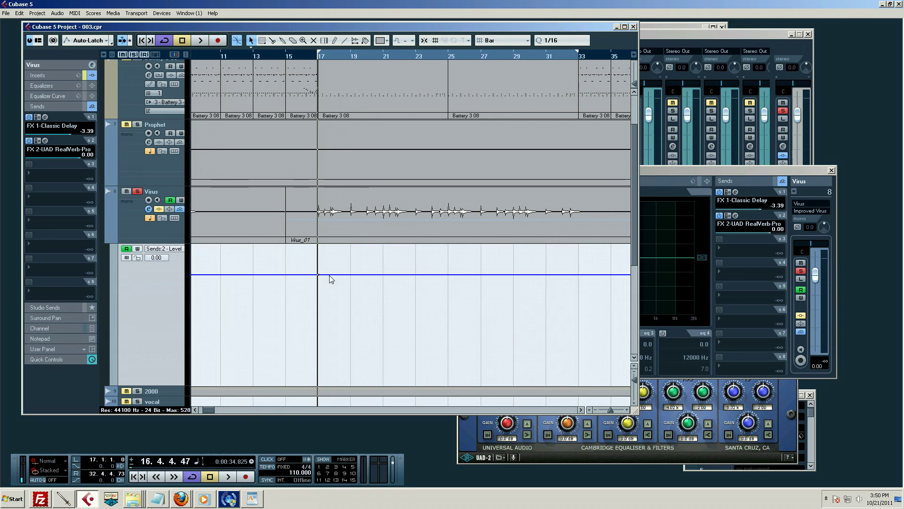
pyautogui.moveTo(331, 279); pyautogui.dragTo(320, 404)
pyautogui.scroll(3, 355, 252)
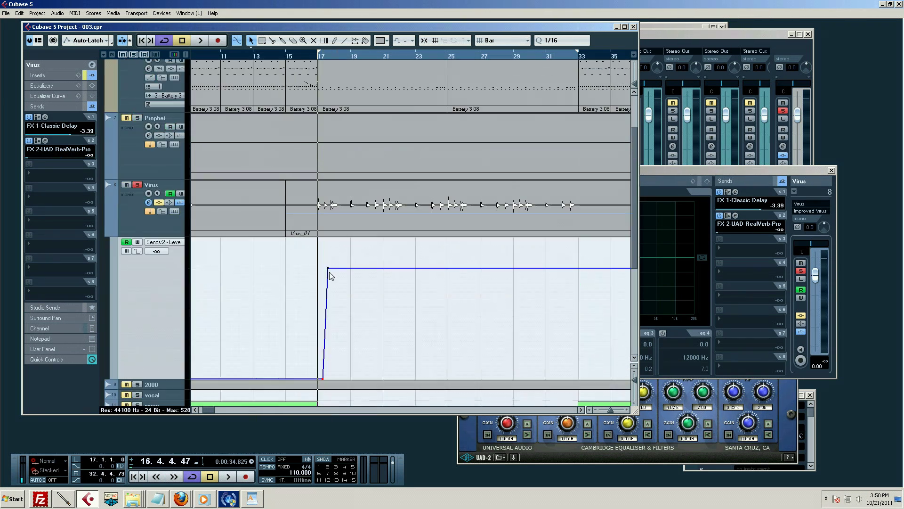
pyautogui.moveTo(328, 271); pyautogui.dragTo(377, 414)
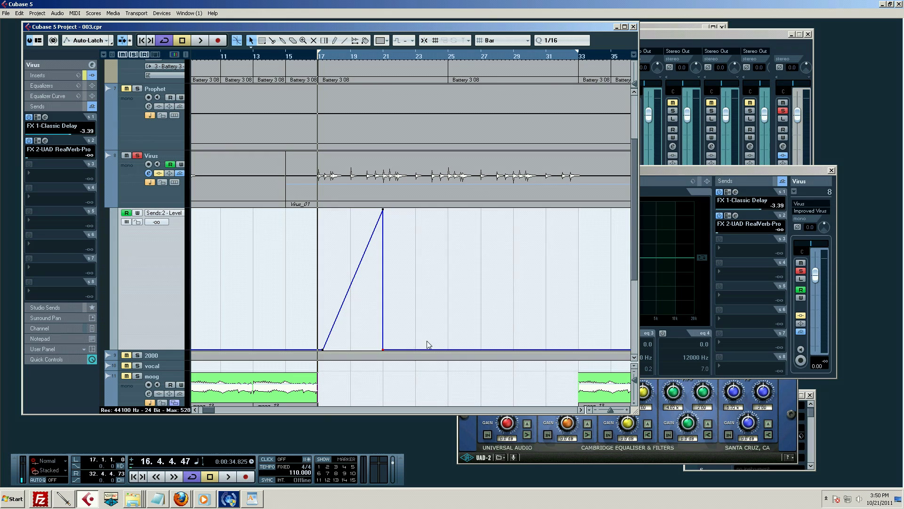
pyautogui.press('space')
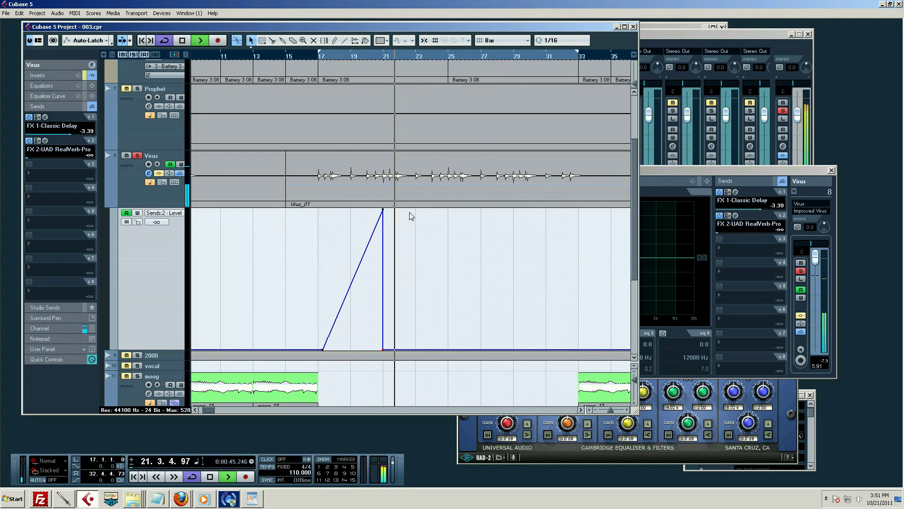
# Turn off the Classic Delay send, replay from bar 17, and lower the reverb ramp's peak.
pyautogui.press('space')
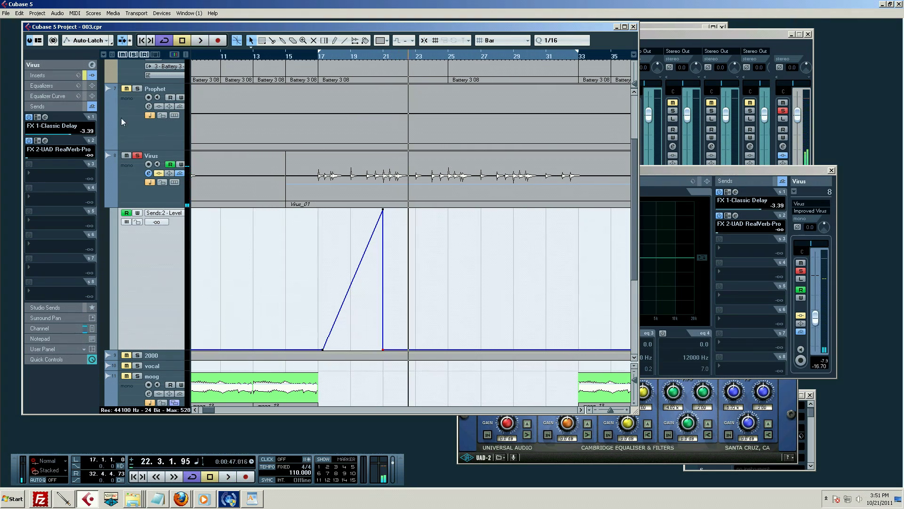
pyautogui.click(29, 117)
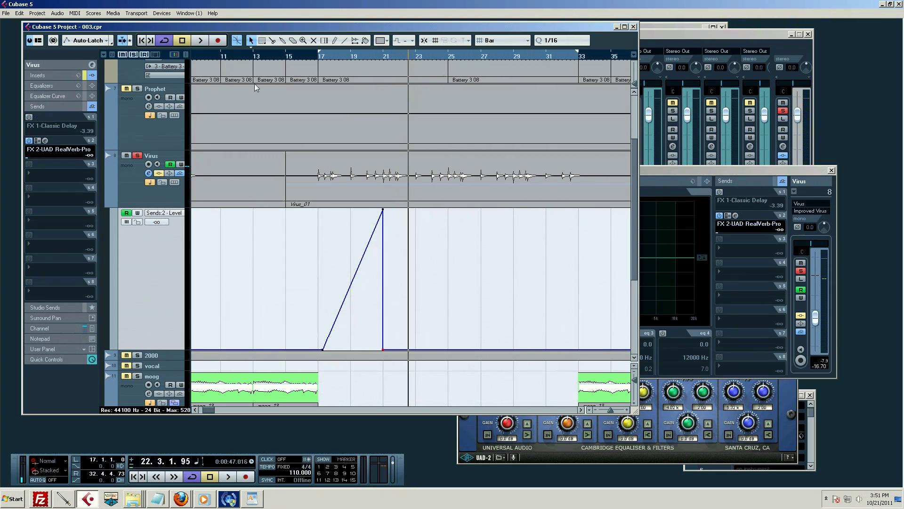
pyautogui.click(315, 56)
pyautogui.press('space')
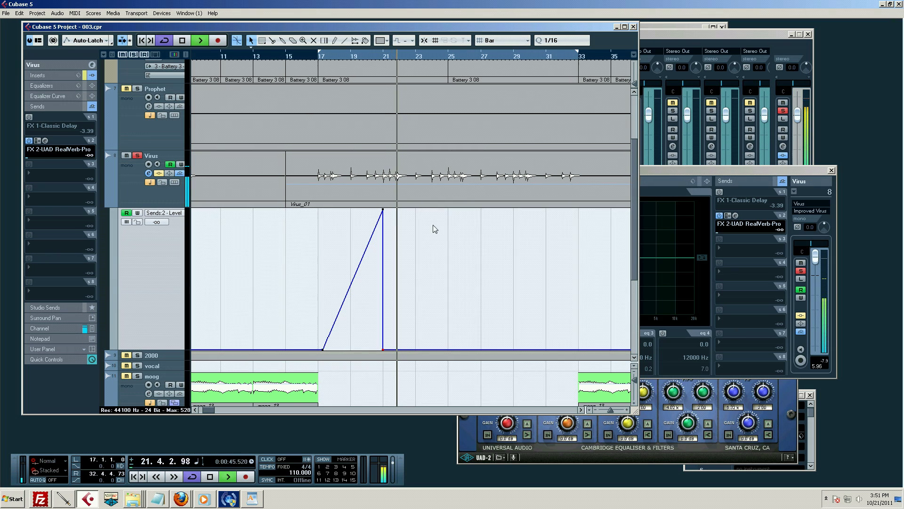
pyautogui.press('space')
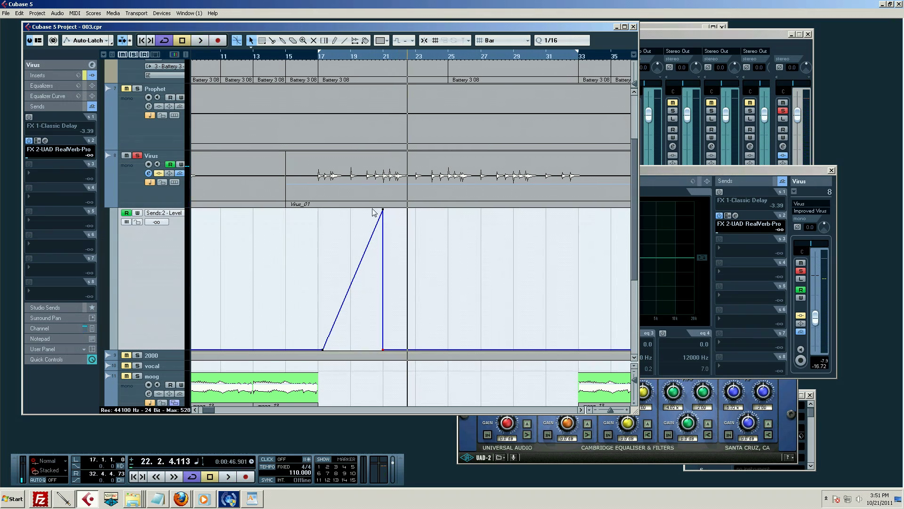
pyautogui.moveTo(384, 213); pyautogui.dragTo(367, 292)
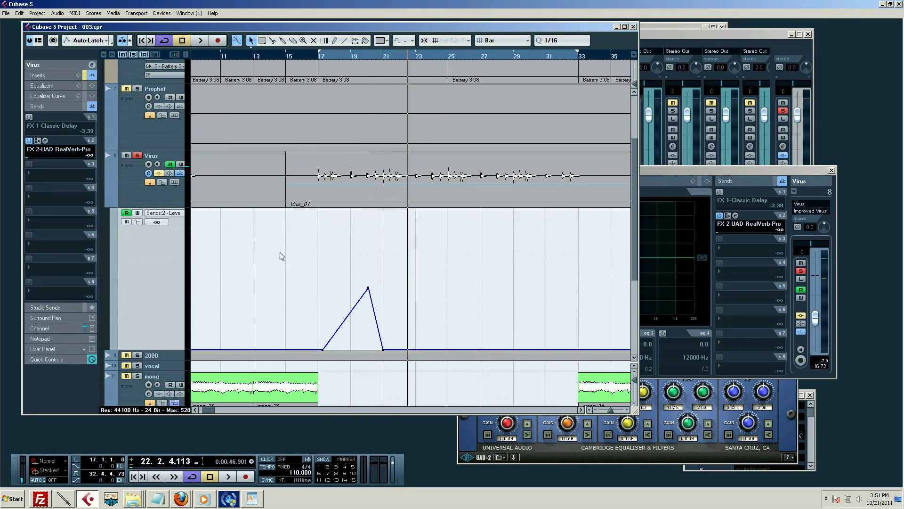
# Delete the old peak point and drag a new send-lane point up into a steep ramp.
pyautogui.moveTo(307, 257); pyautogui.dragTo(391, 309)
pyautogui.press('Delete')
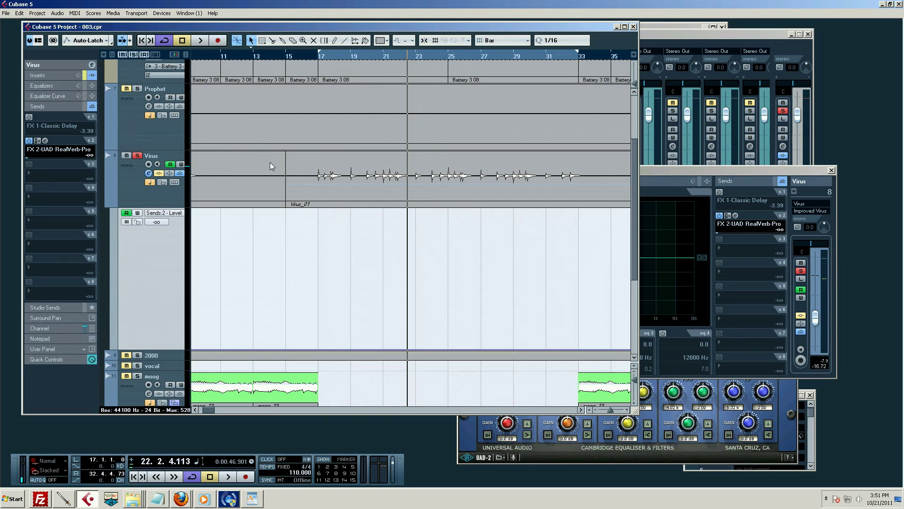
pyautogui.click(304, 350)
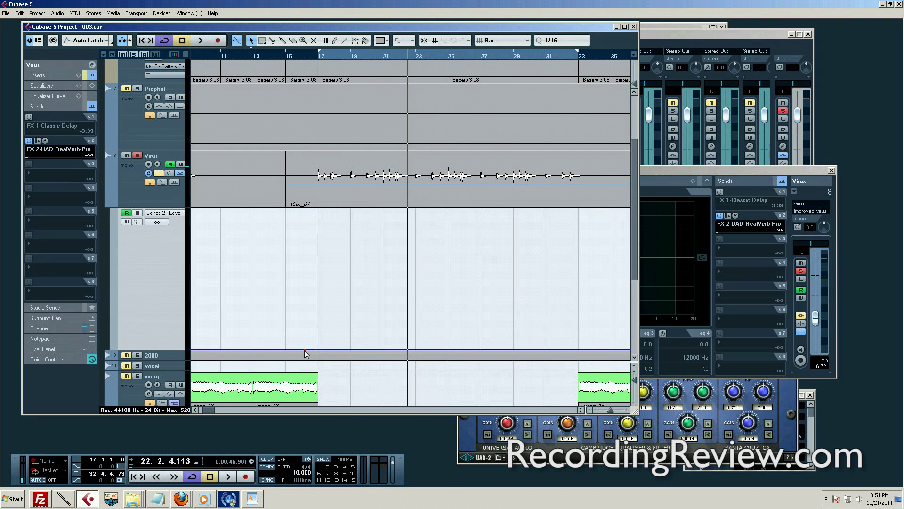
pyautogui.moveTo(310, 354)
pyautogui.mouseDown()
pyautogui.moveTo(314, 242)
pyautogui.moveTo(355, 233)
pyautogui.moveTo(337, 290)
pyautogui.moveTo(361, 290)
pyautogui.moveTo(395, 241)
pyautogui.mouseUp()
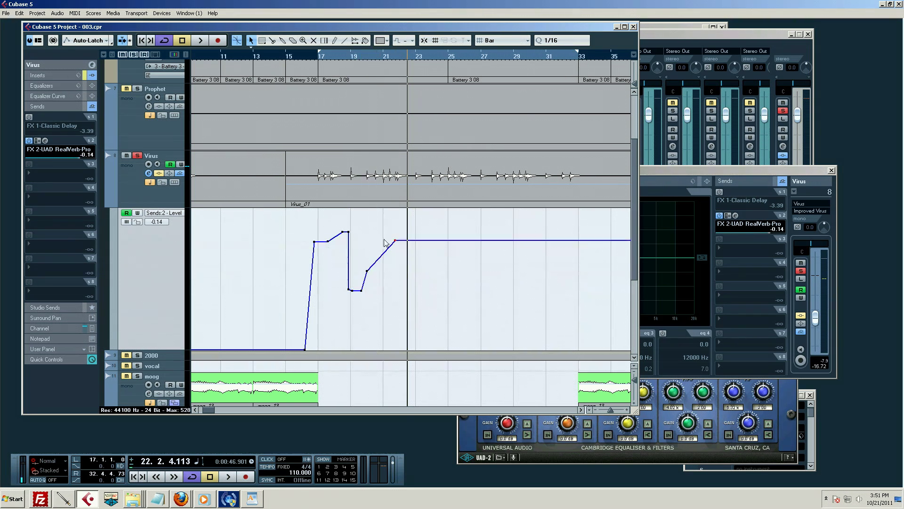
# Draw the Sends:2 Level curve freehand from bar 23, low until bar 31, spiking, then settling mid-level near bar 33.
pyautogui.rightClick(436, 284)
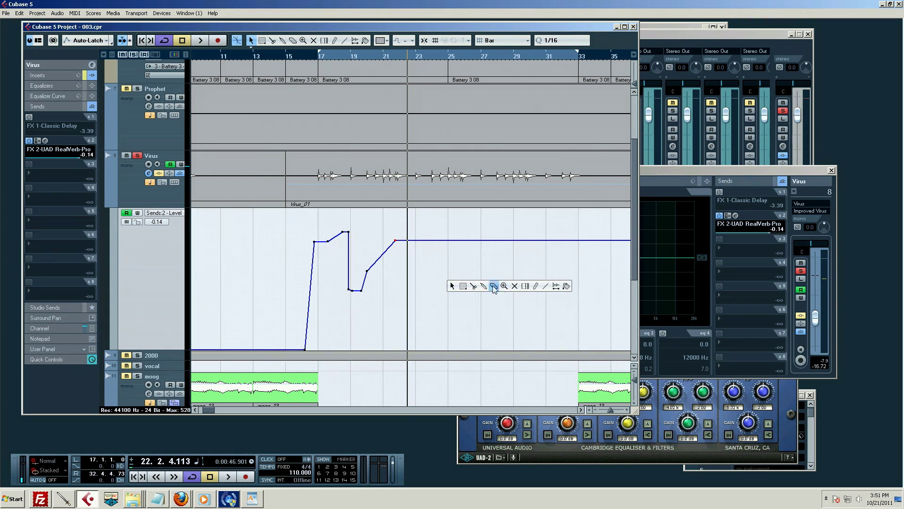
pyautogui.click(535, 286)
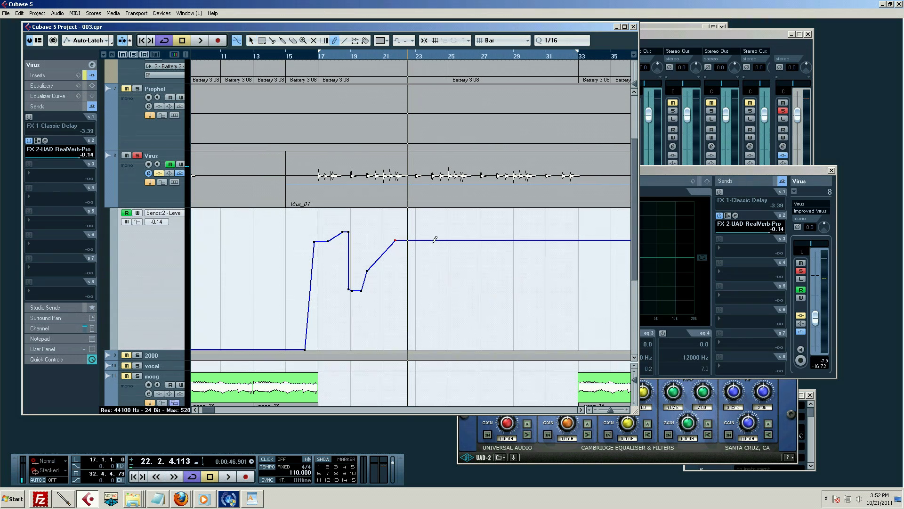
pyautogui.moveTo(433, 239)
pyautogui.mouseDown()
pyautogui.moveTo(539, 300)
pyautogui.moveTo(542, 231)
pyautogui.moveTo(572, 291)
pyautogui.moveTo(571, 255)
pyautogui.moveTo(630, 259)
pyautogui.mouseUp()
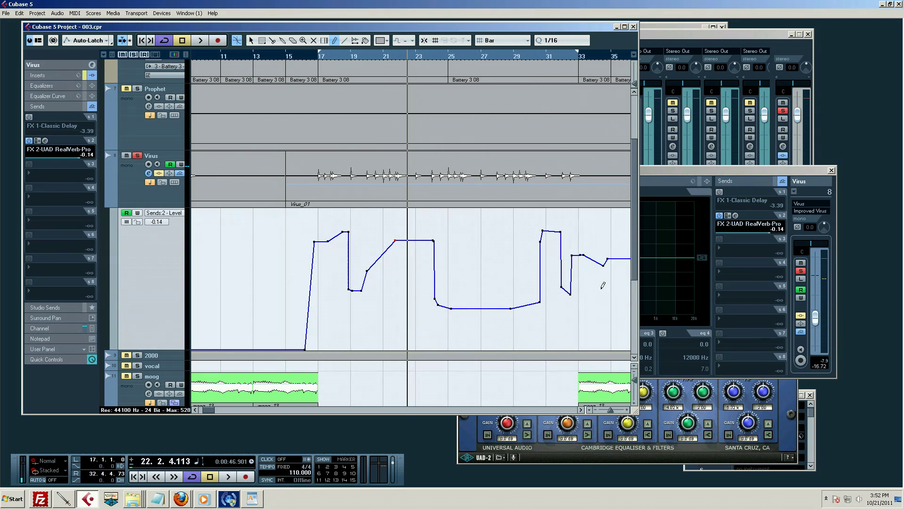
pyautogui.press('1')
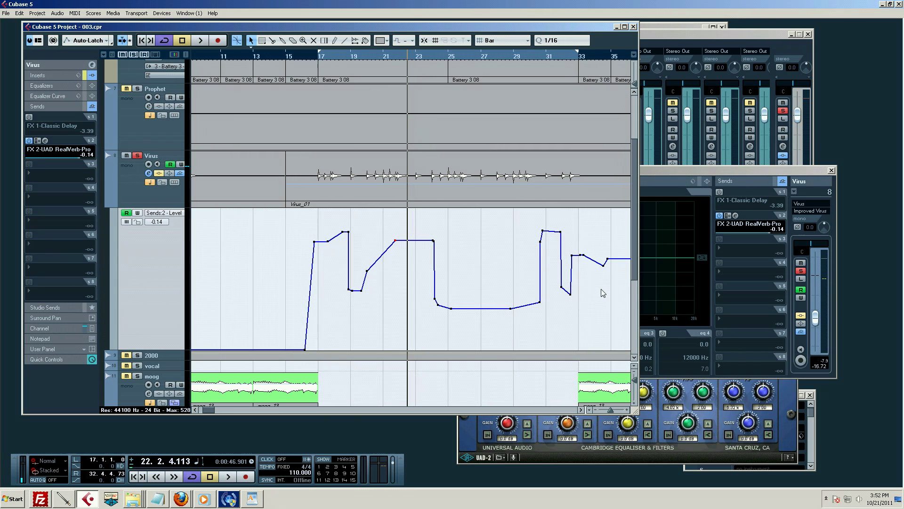